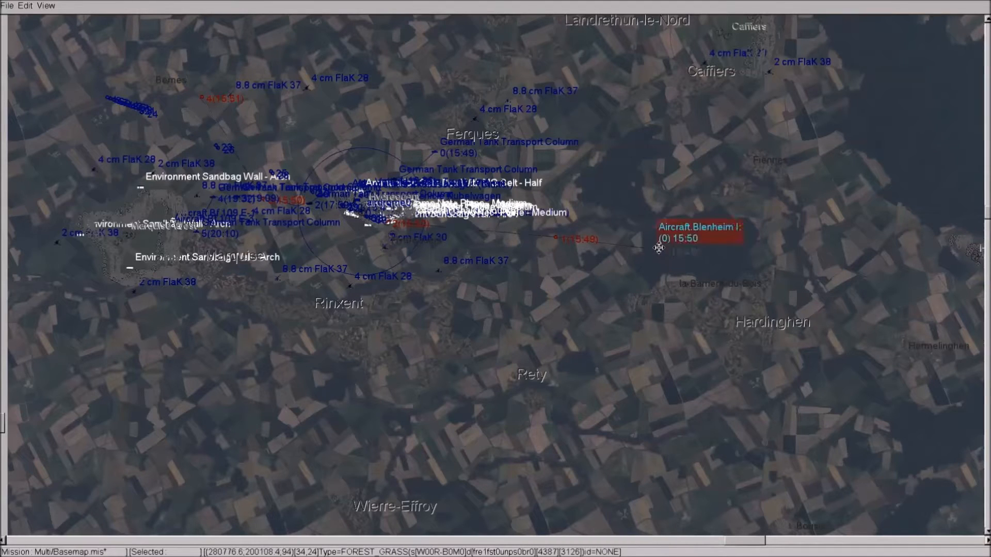
Open the Blenheim I group's properties and examine its Flight 1 size and formation options
right_click(661, 251)
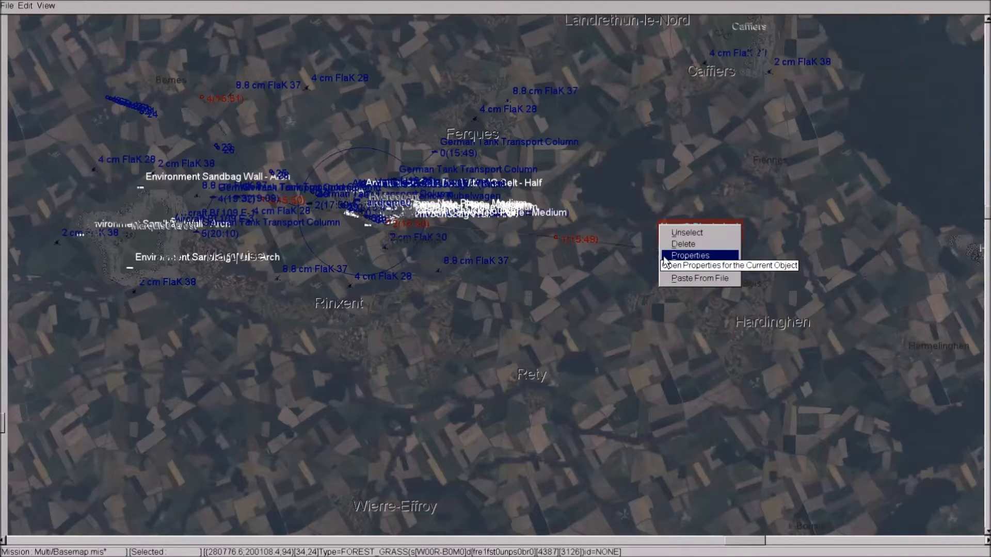
left_click(665, 256)
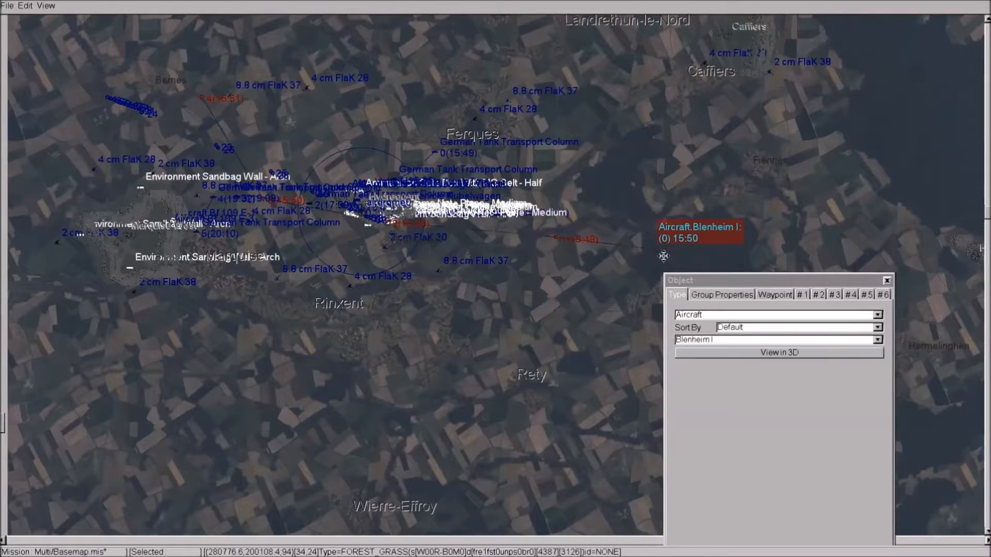
left_click(722, 295)
left_click_drag(730, 283, 742, 60)
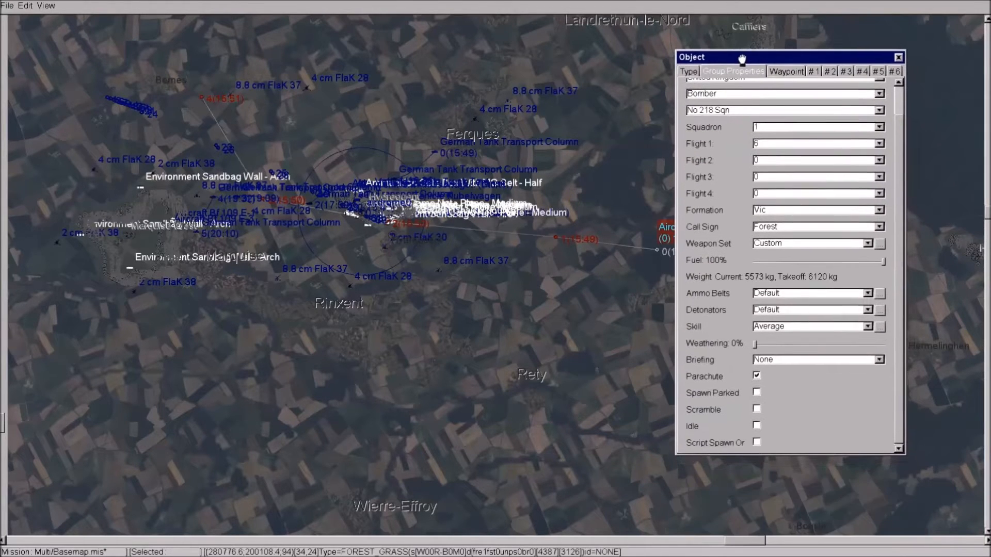
left_click(879, 145)
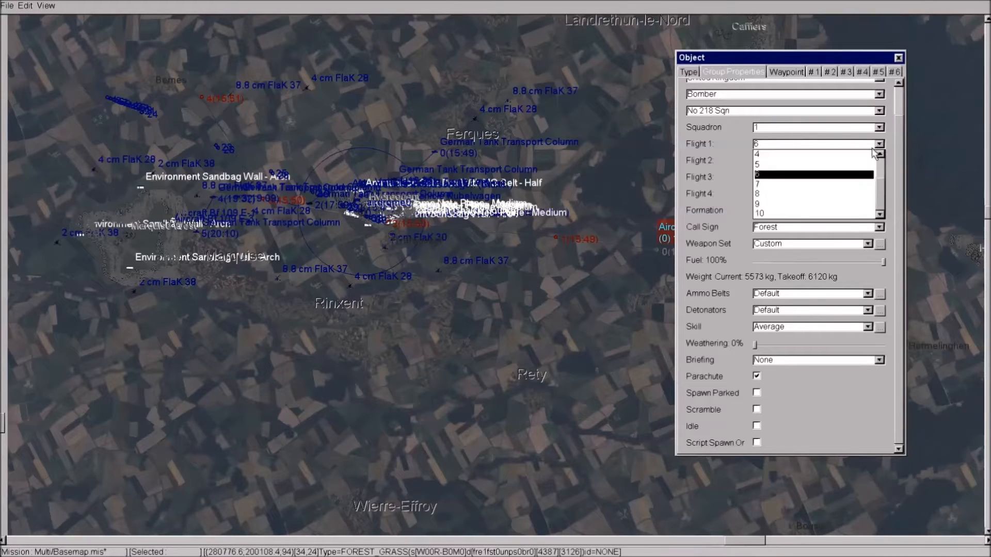
left_click(845, 182)
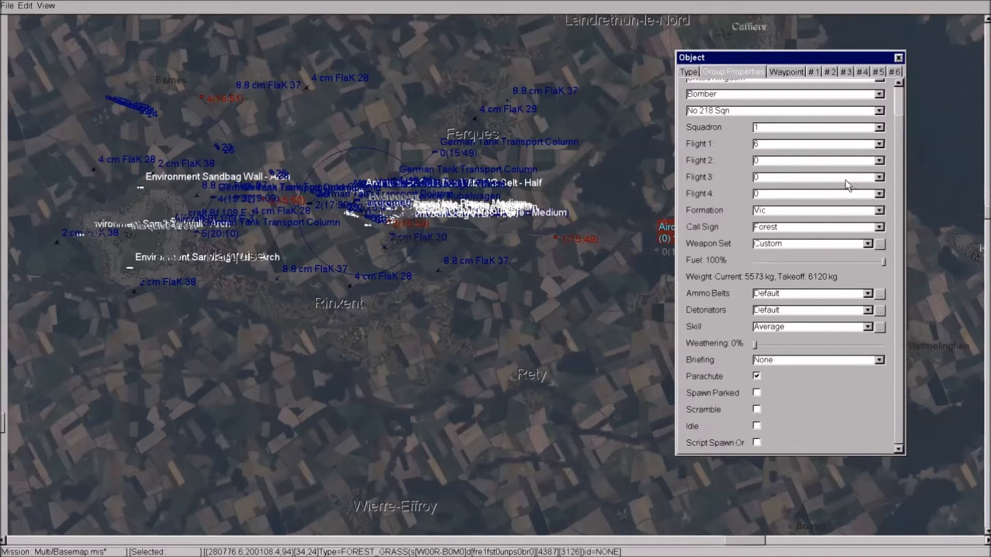
left_click(879, 210)
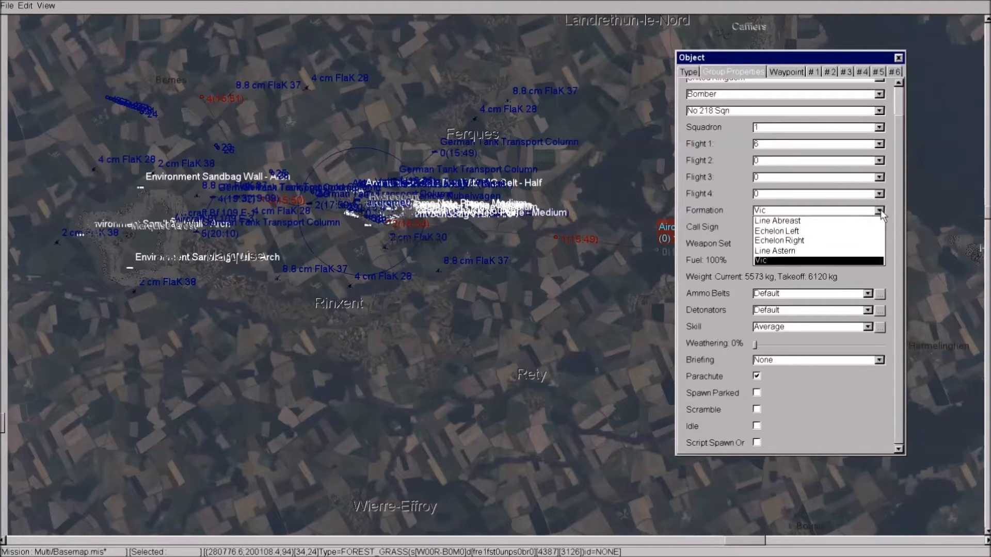
left_click(880, 210)
Review the Blenheim I group's custom weapon set and its bomb detonator settings
left_click(879, 245)
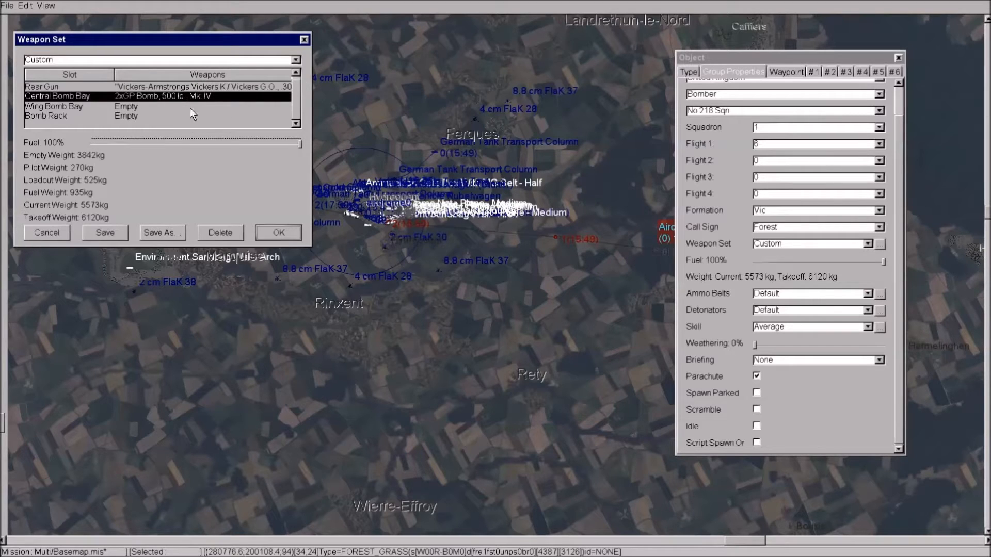
left_click(276, 231)
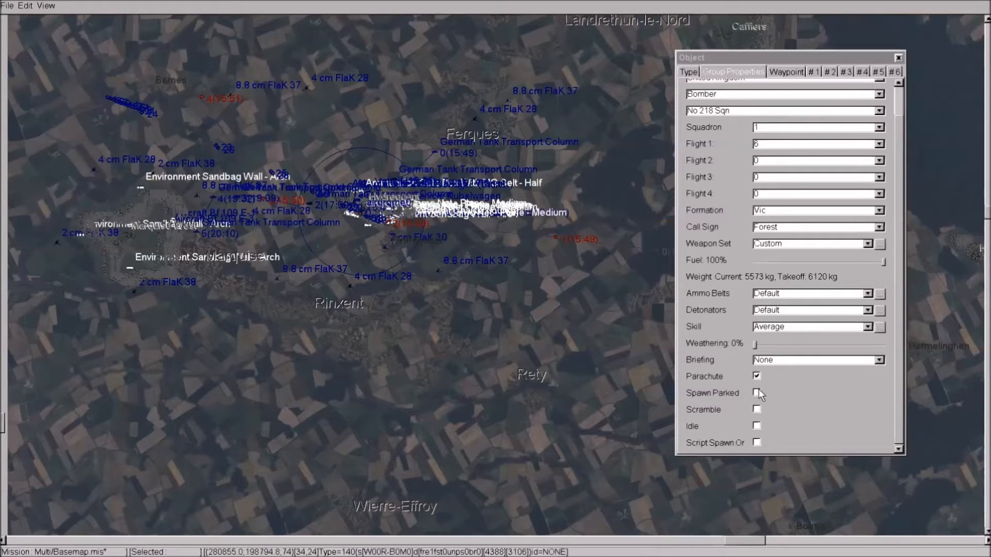
left_click(879, 311)
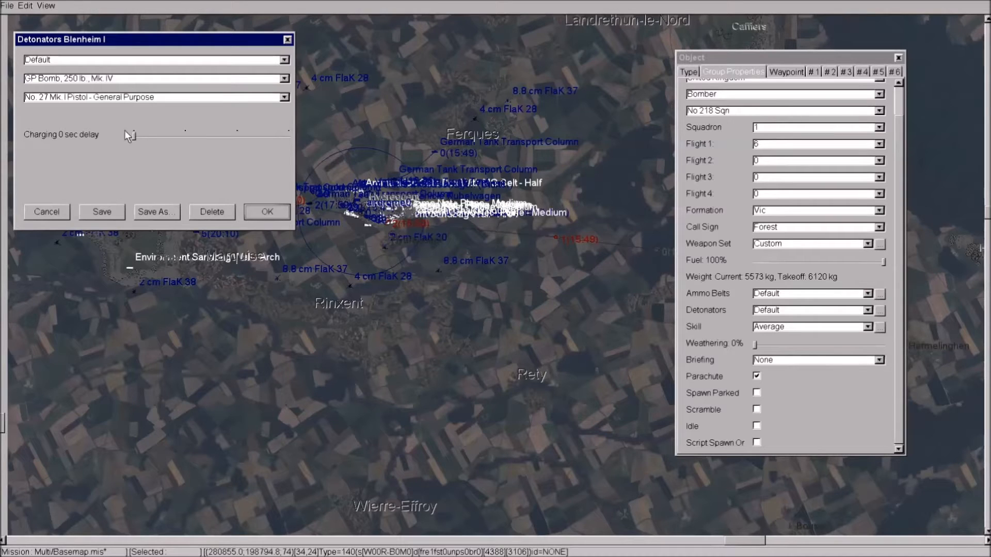
left_click(265, 210)
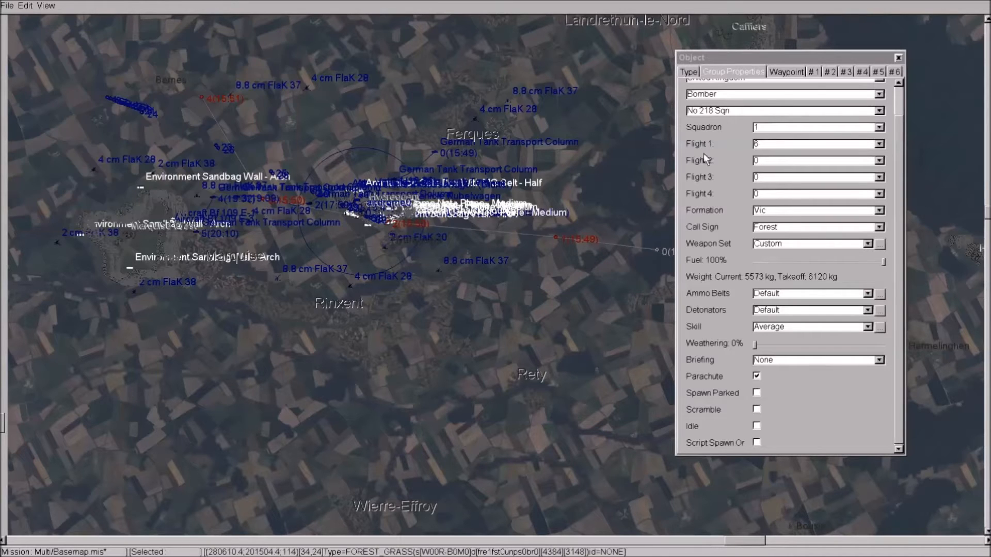
Go through all of the Blenheim I group's waypoints, checking altitude, speed, action and attack type
left_click(785, 72)
left_click_drag(784, 60, 113, 64)
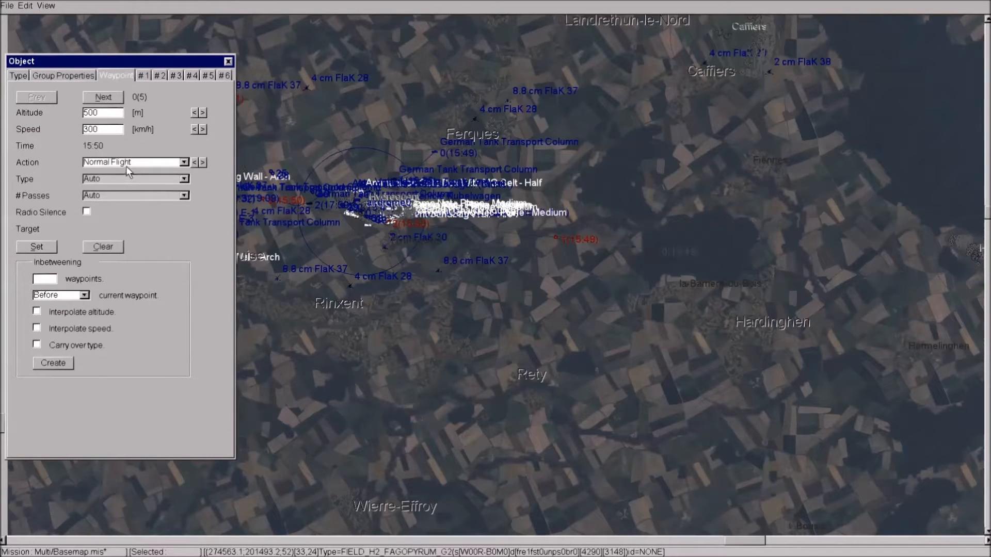
left_click(114, 97)
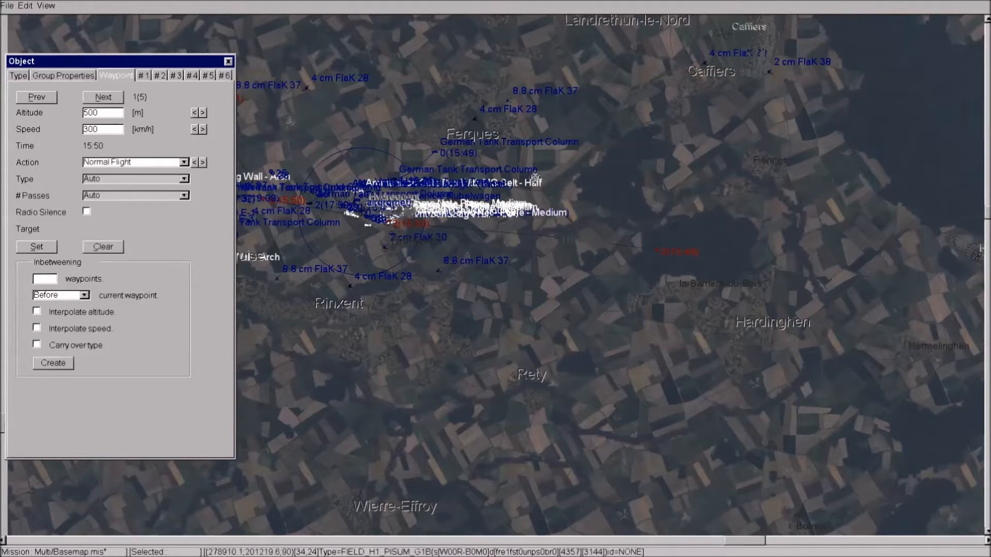
left_click(108, 99)
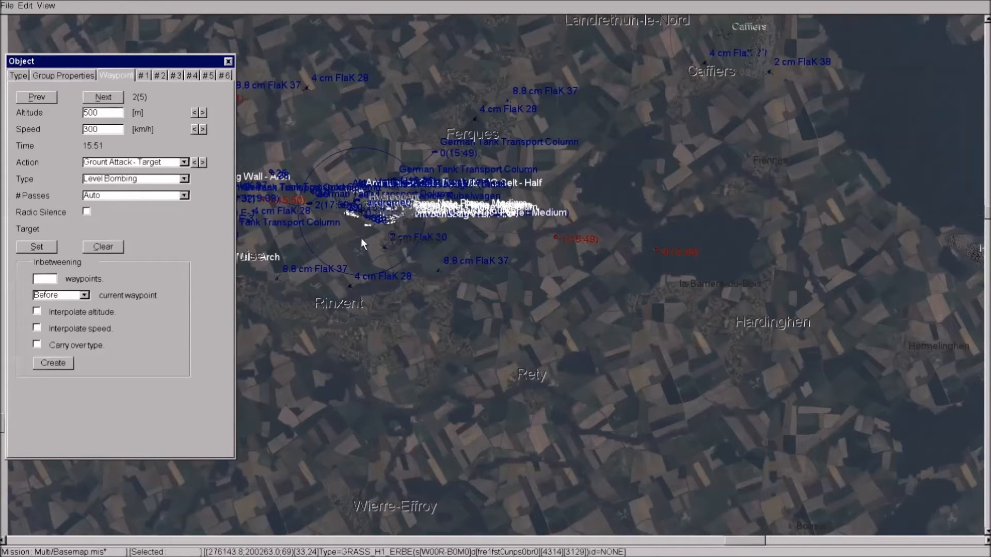
scroll(350, 236, "up", 1)
scroll(350, 235, "up", 1)
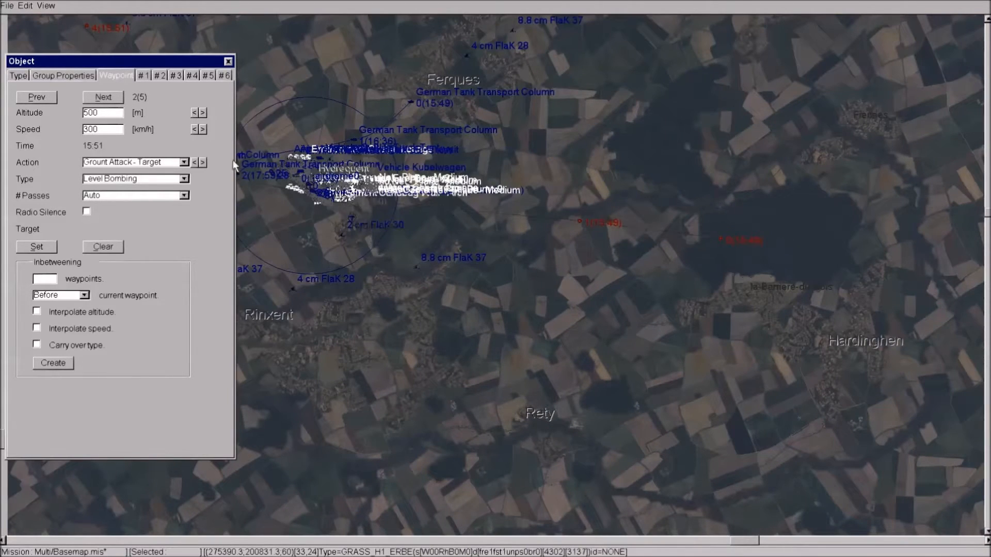
left_click_drag(293, 233, 377, 293)
scroll(376, 291, "up", 2)
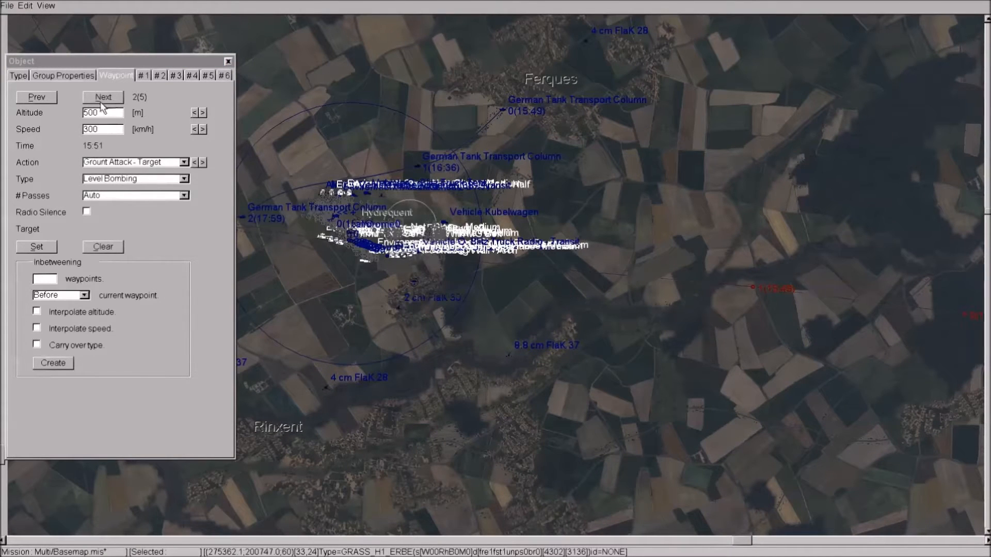
left_click_drag(315, 75, 413, 83)
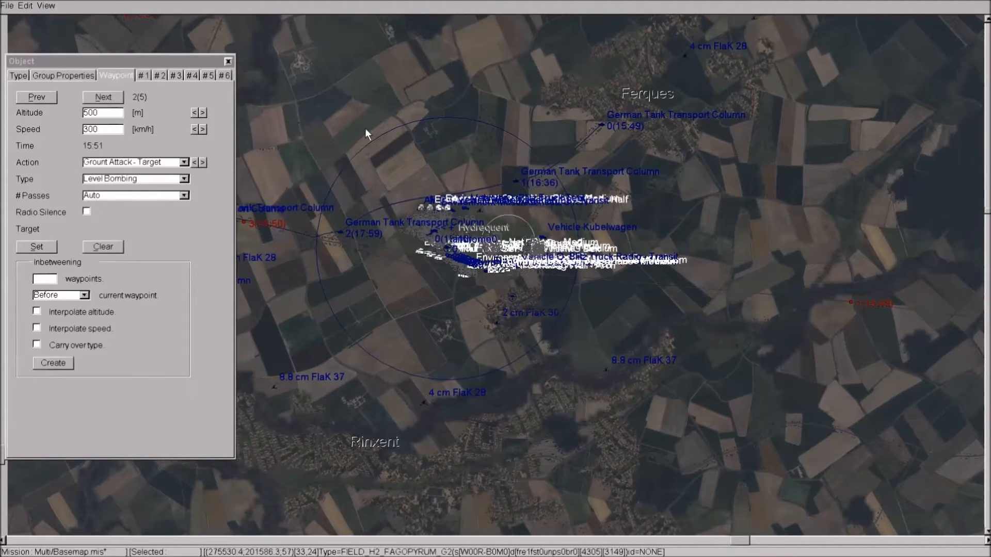
left_click(104, 97)
left_click_drag(336, 85, 699, 210)
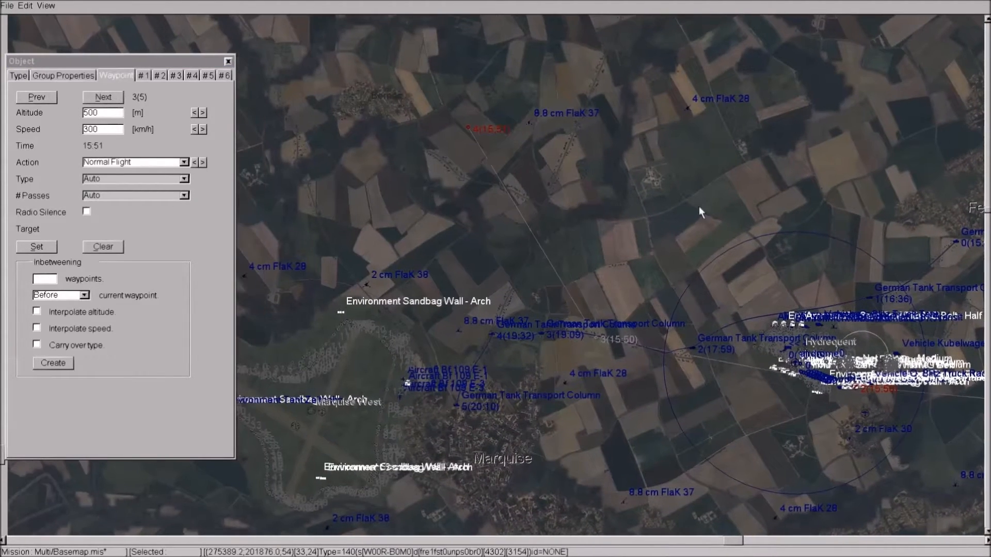
left_click(104, 98)
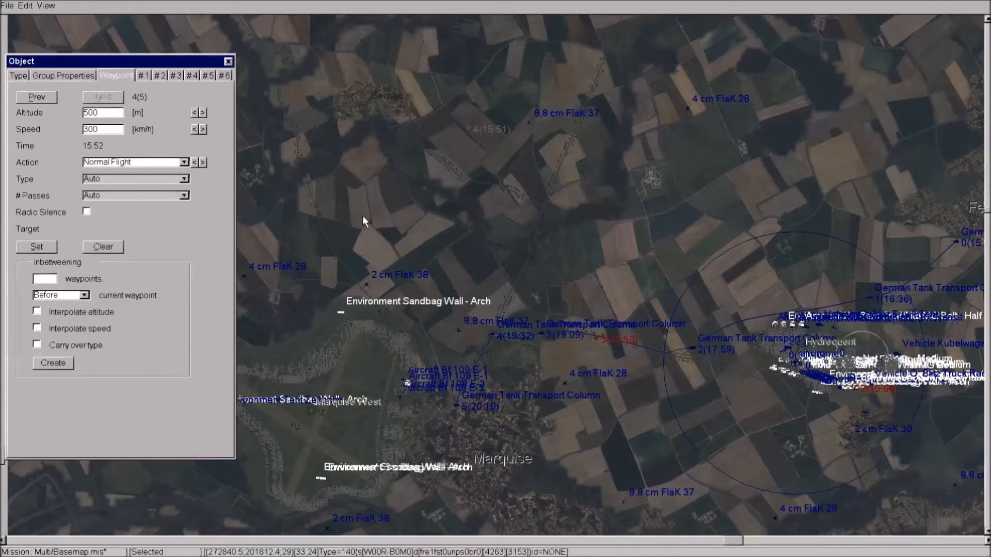
Unselect the Blenheim I group and close the object properties window
right_click(308, 107)
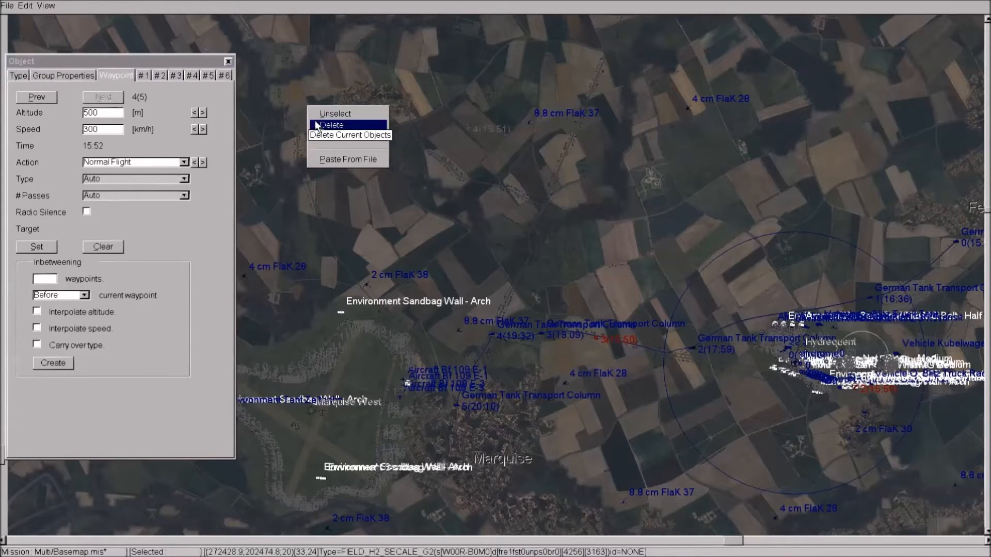
left_click(335, 114)
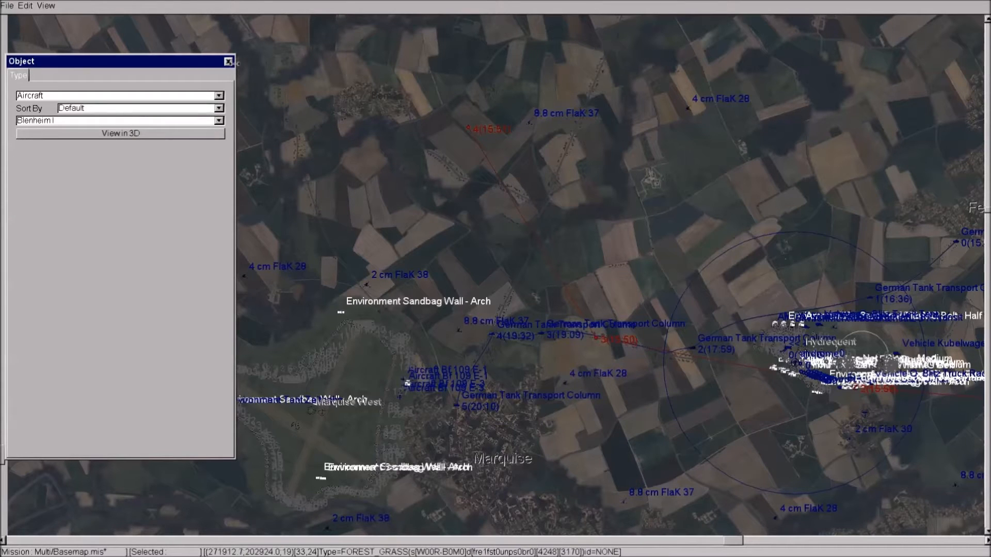
left_click(228, 63)
Enable Script Spawn Only in the Blenheim I group's properties and unselect the group
scroll(386, 234, "down", 2)
left_click_drag(664, 227, 383, 168)
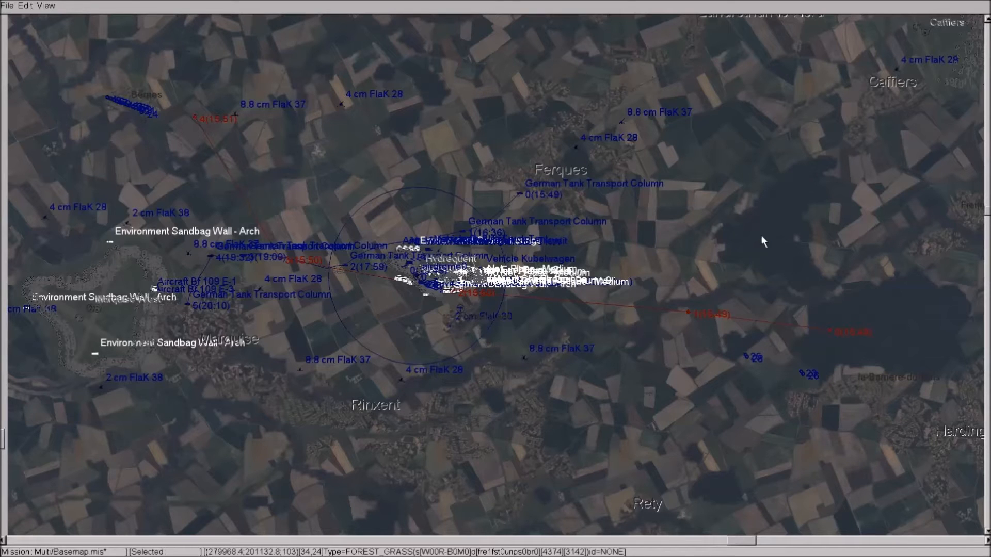
right_click(831, 331)
left_click(857, 336)
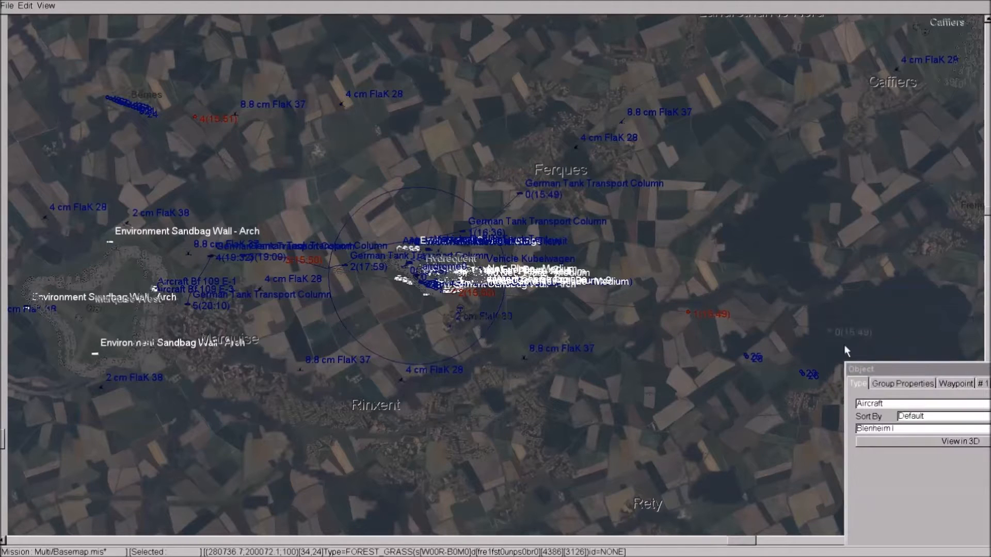
left_click_drag(910, 374, 310, 61)
left_click(310, 69)
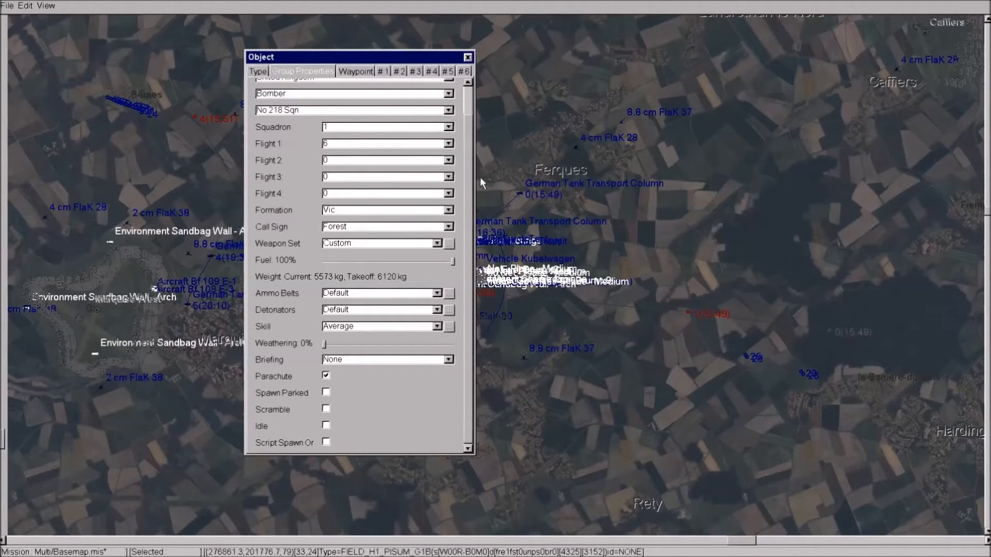
left_click_drag(467, 175, 472, 225)
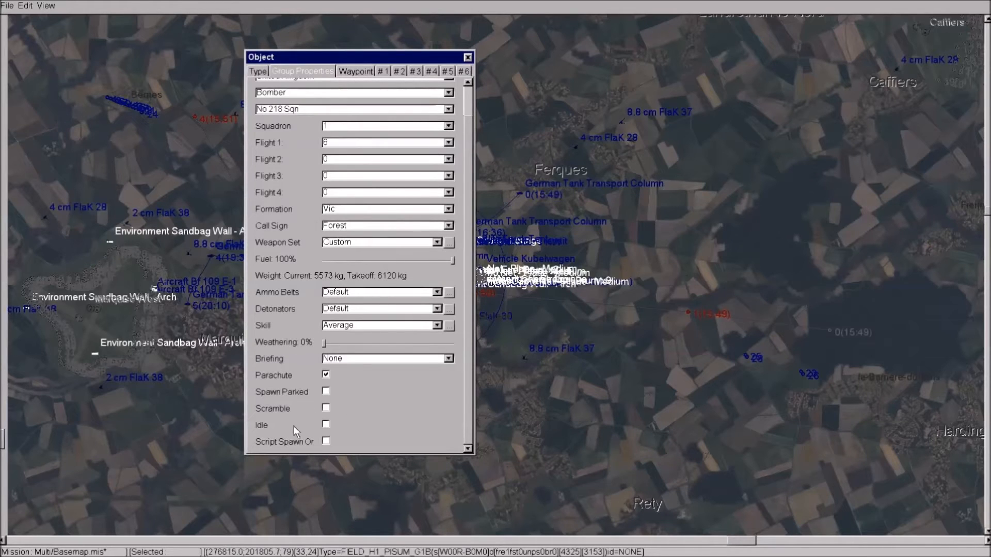
left_click(327, 442)
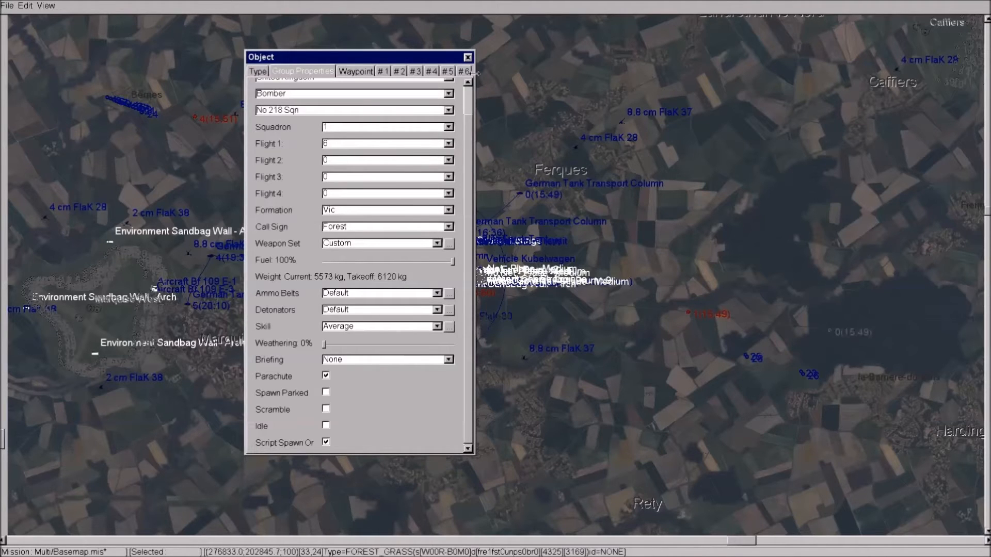
left_click(467, 57)
right_click(719, 206)
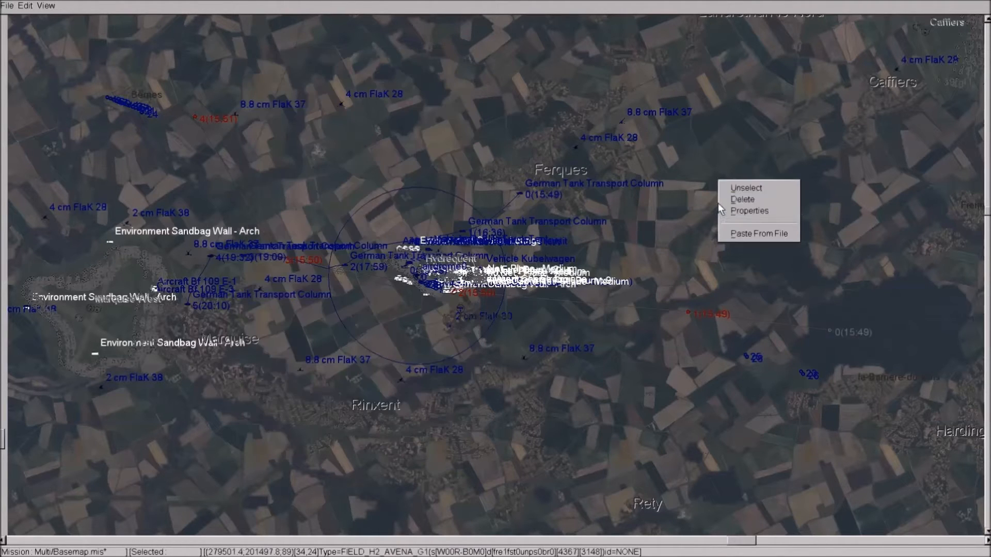
left_click(730, 187)
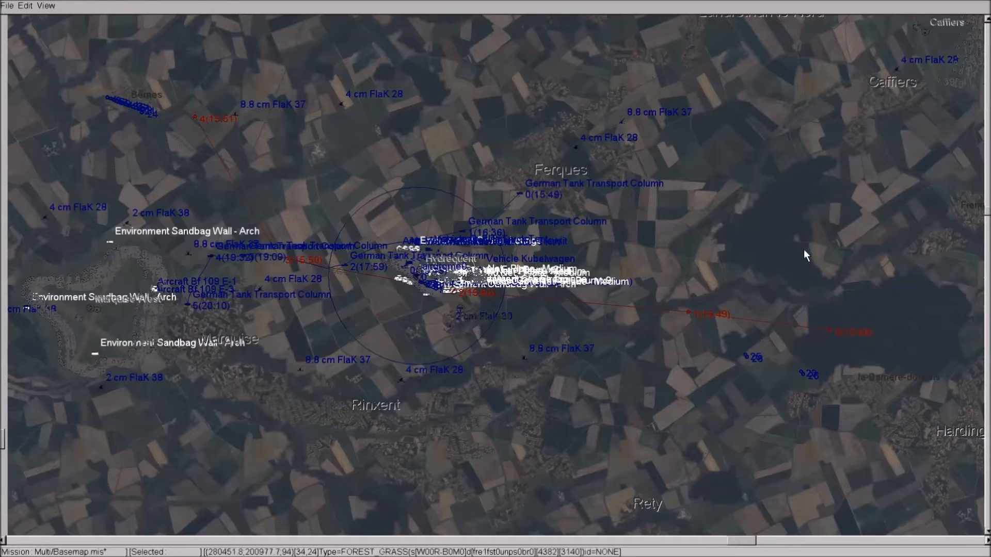
Open the mission's script editor and examine its triggers, actions and script sections
left_click(25, 5)
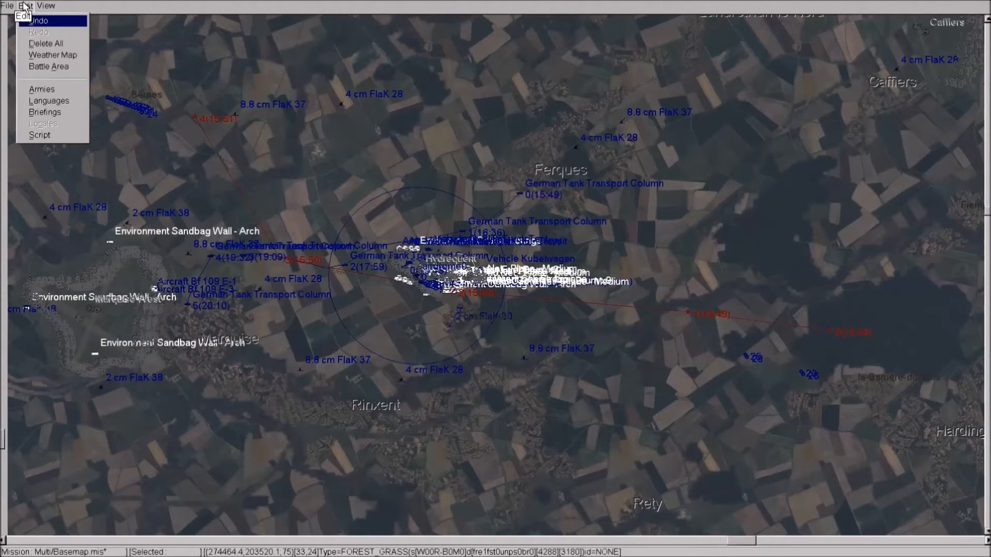
left_click(63, 136)
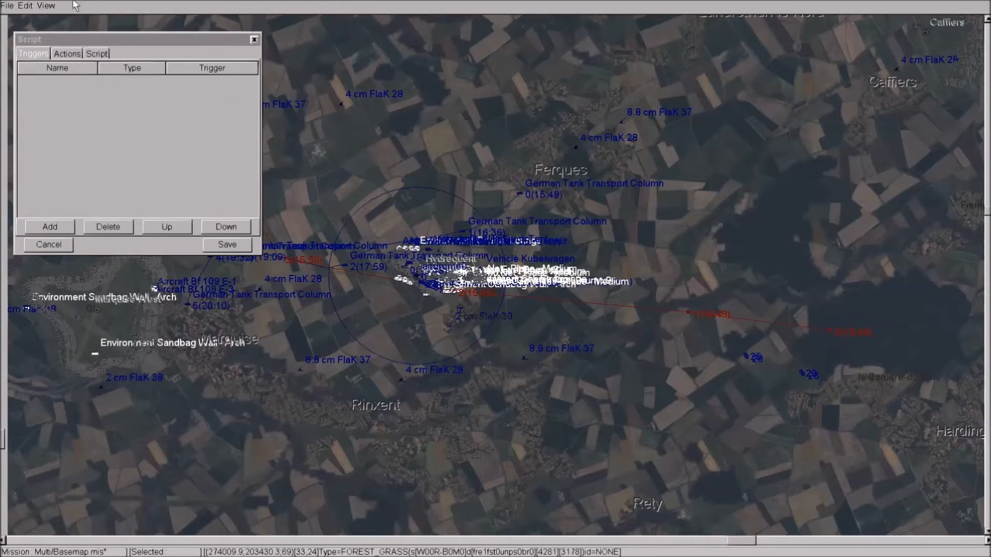
left_click(67, 52)
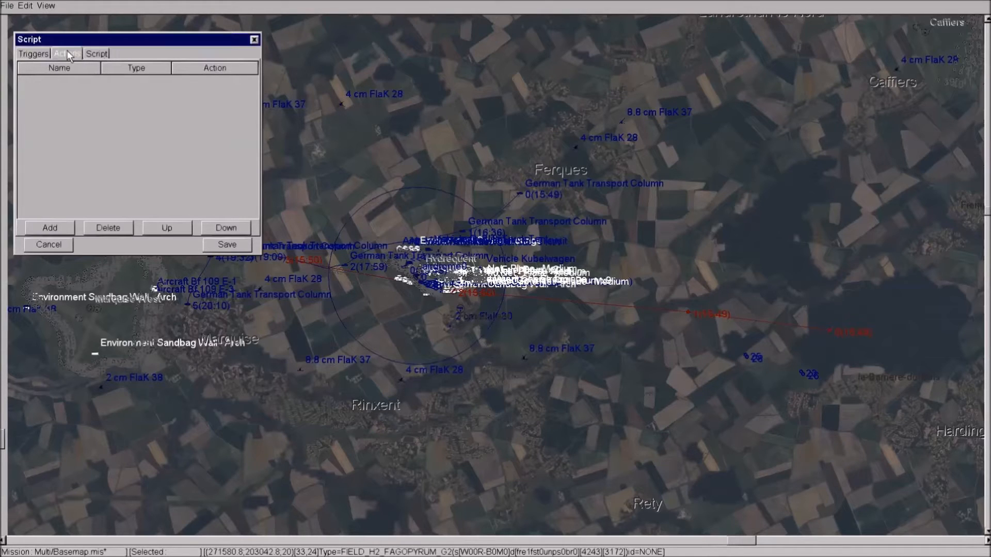
left_click(97, 55)
left_click(36, 50)
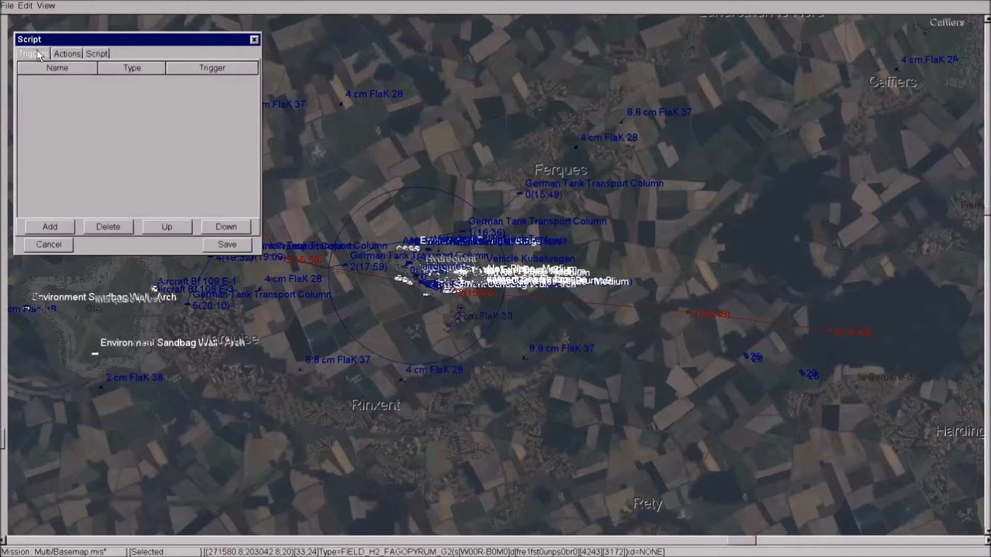
left_click(63, 55)
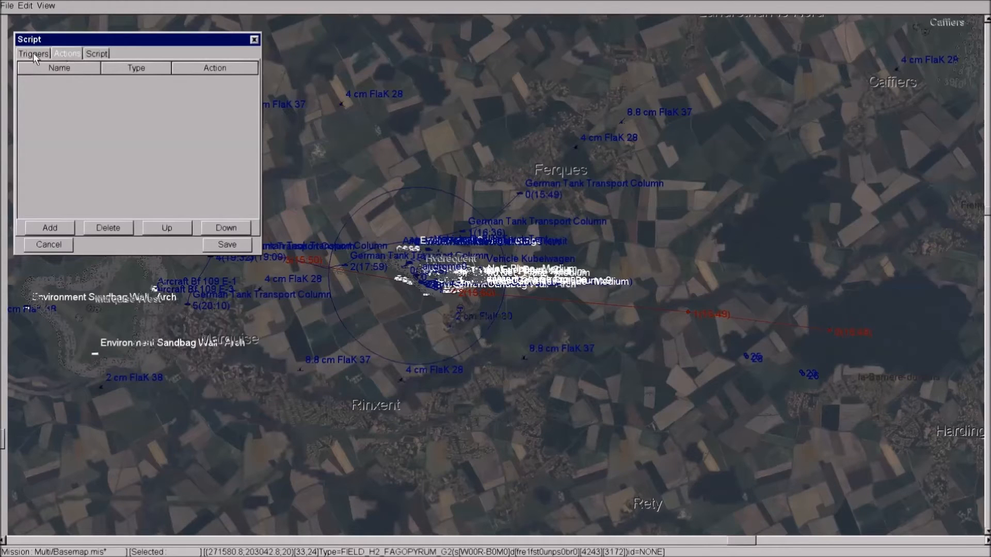
left_click(33, 53)
left_click(65, 53)
left_click(33, 52)
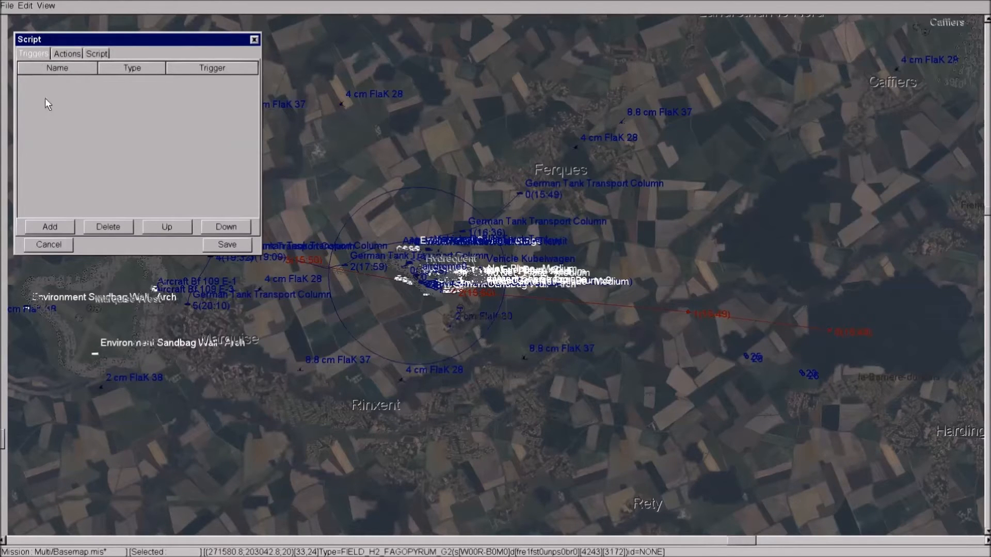
Add a trigger named 1 of type TTime and set its time to 30 seconds
left_click(61, 227)
type("1")
left_click(151, 81)
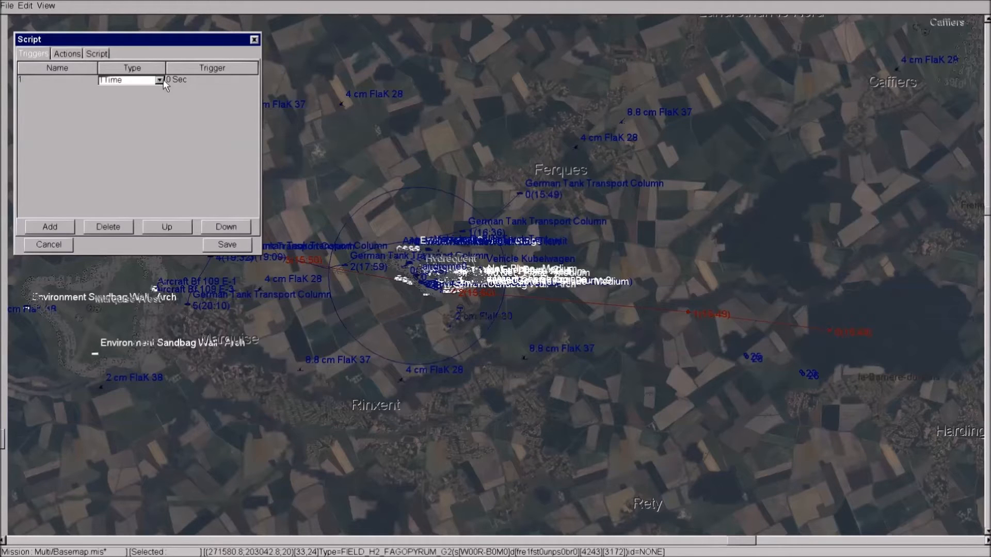
left_click(159, 80)
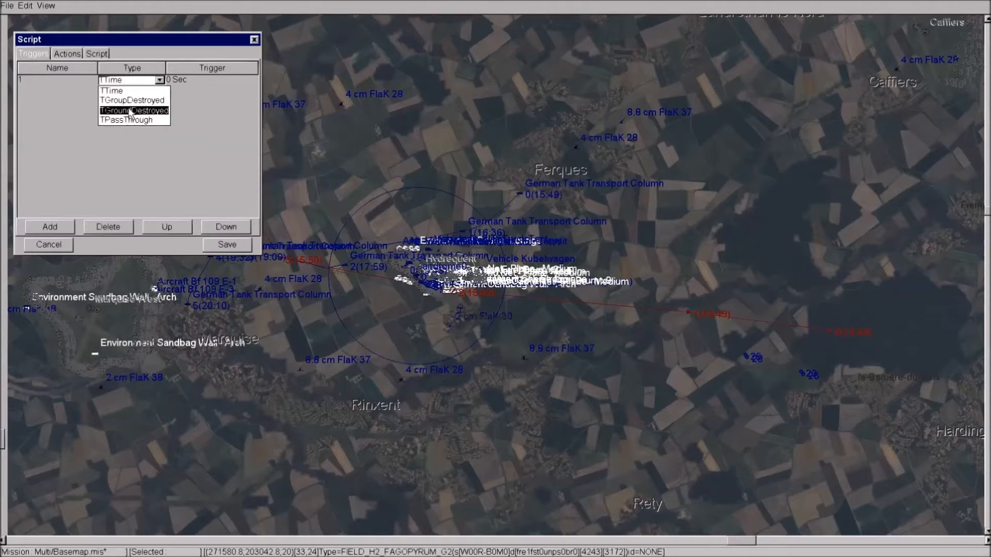
left_click(127, 93)
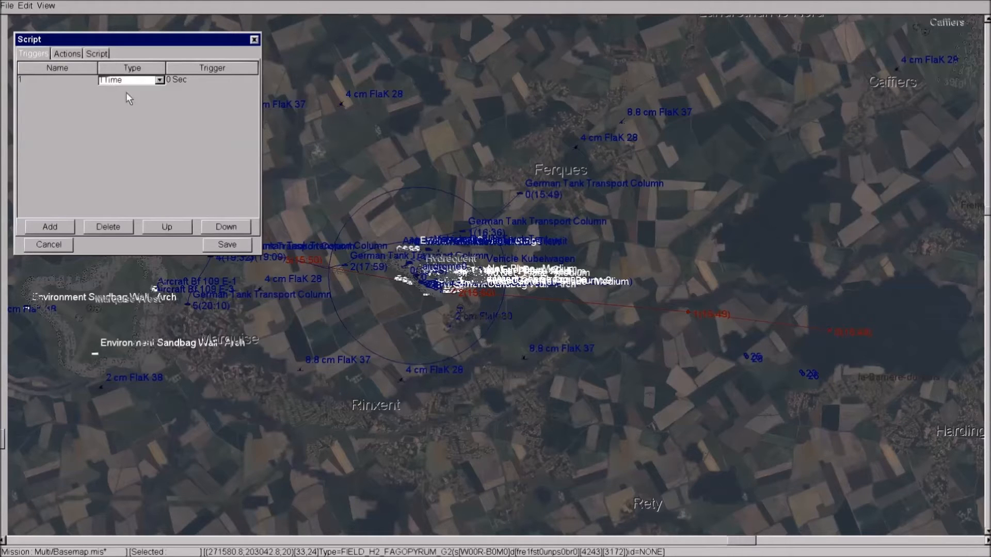
left_click(202, 81)
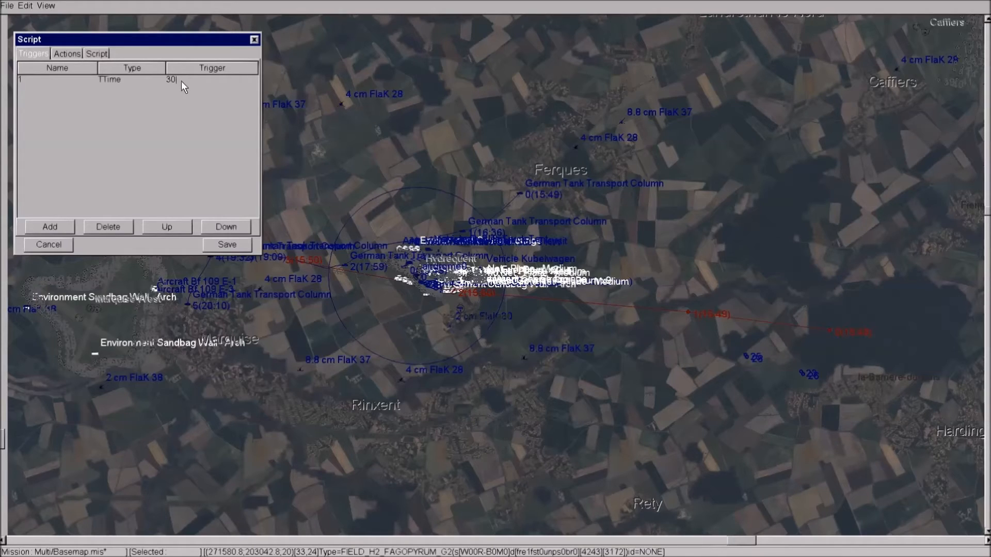
Add an action named 1 of type ASpawnGroup and assign the Blenheim I group on the map as its target
left_click(67, 54)
left_click(60, 226)
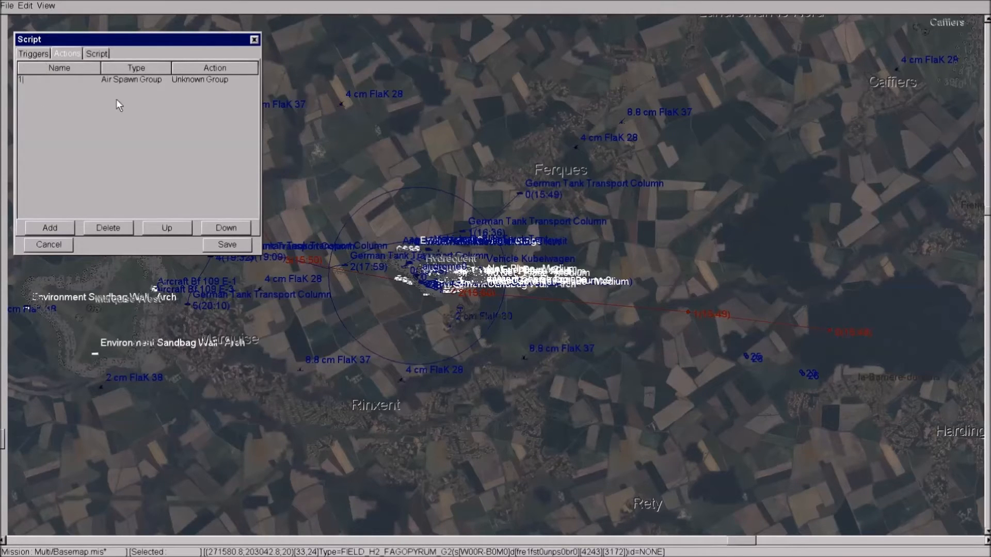
left_click(165, 79)
left_click(166, 79)
left_click(166, 79)
left_click(165, 79)
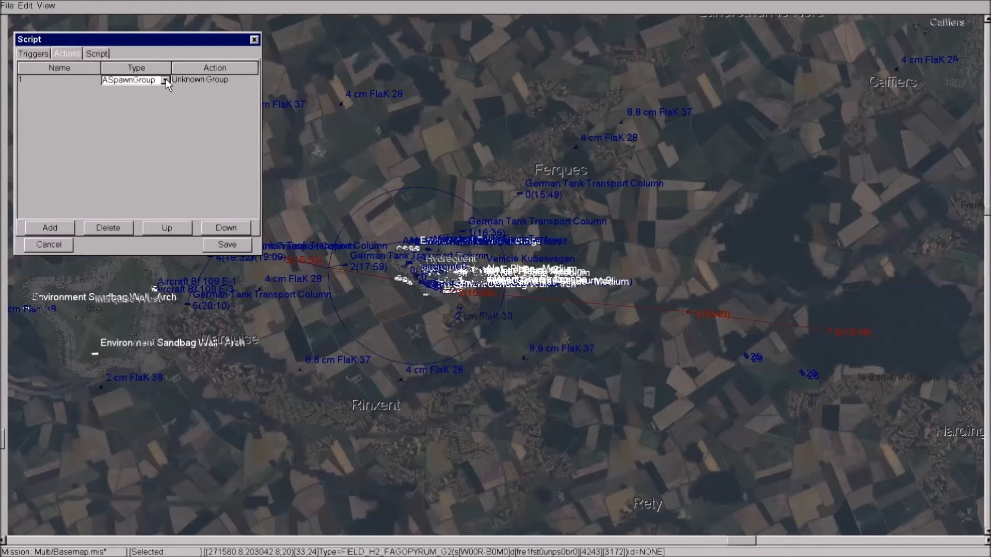
left_click(228, 82)
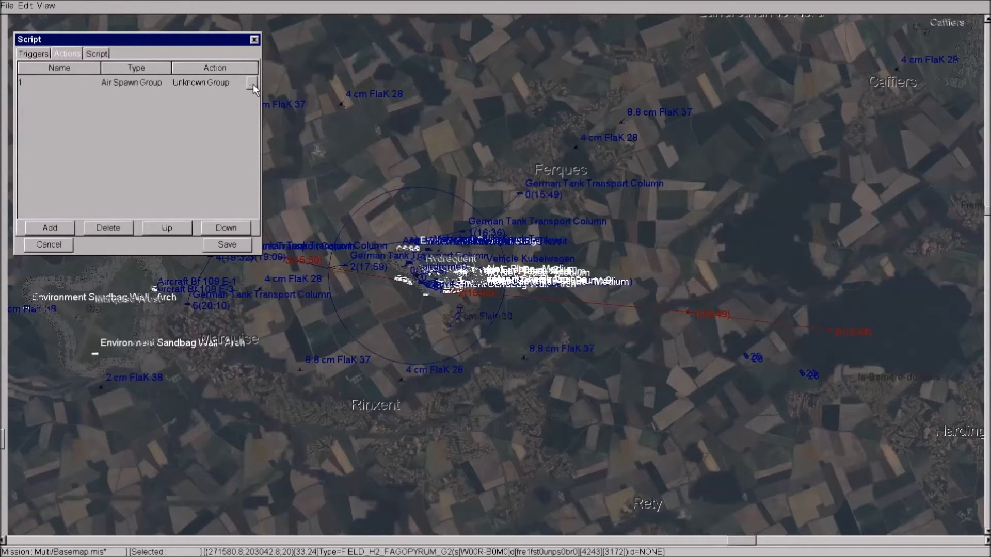
left_click(252, 84)
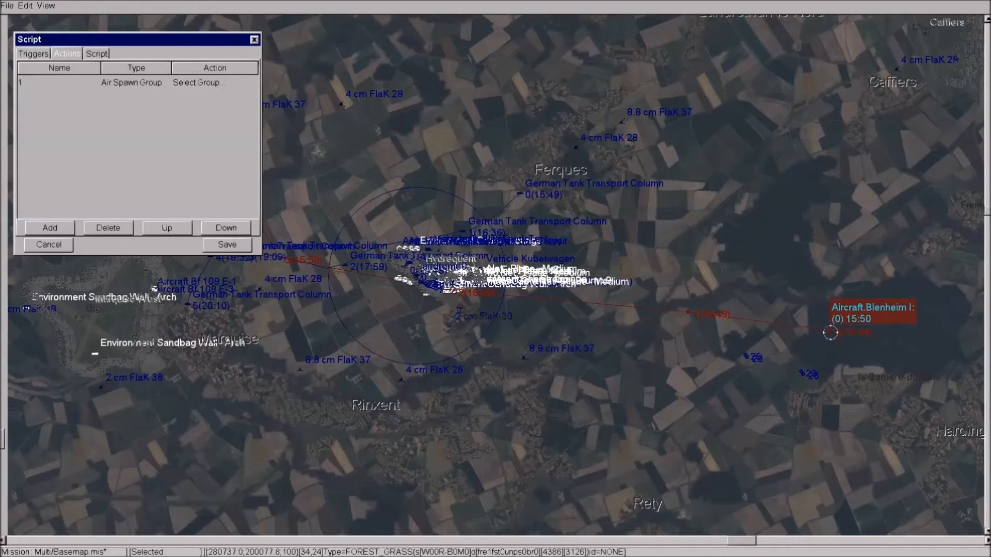
left_click(828, 328)
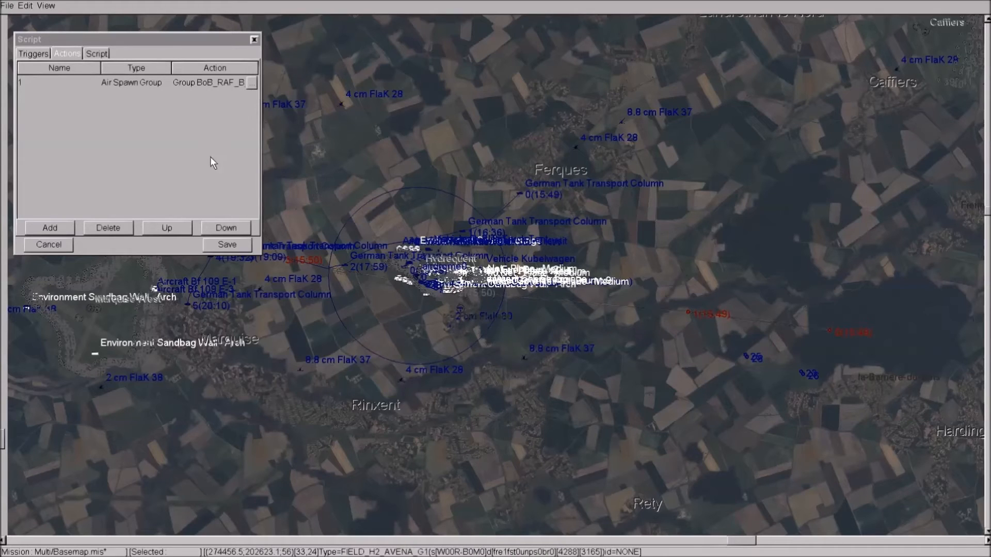
Check the time trigger and the spawn action, save the script and clear the map selection
left_click(38, 52)
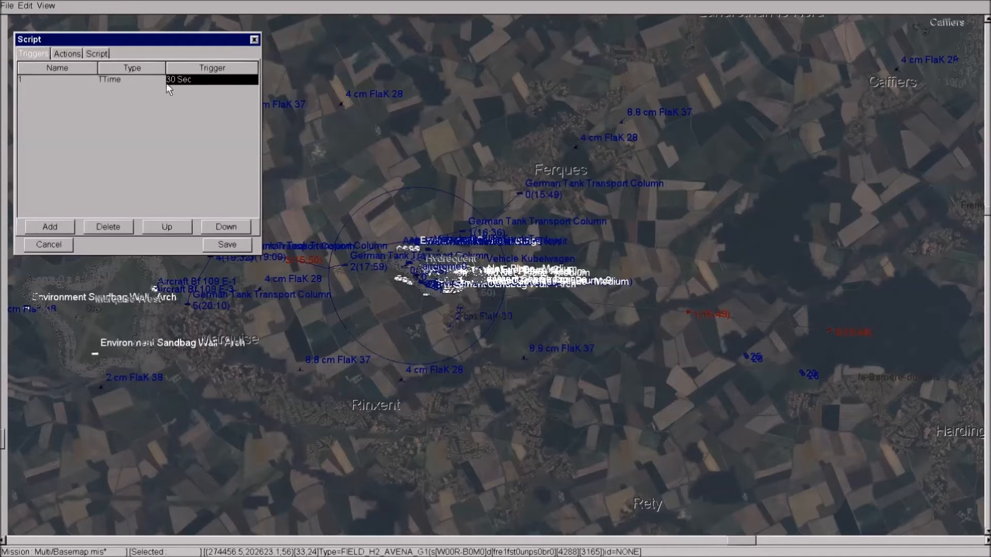
left_click(65, 54)
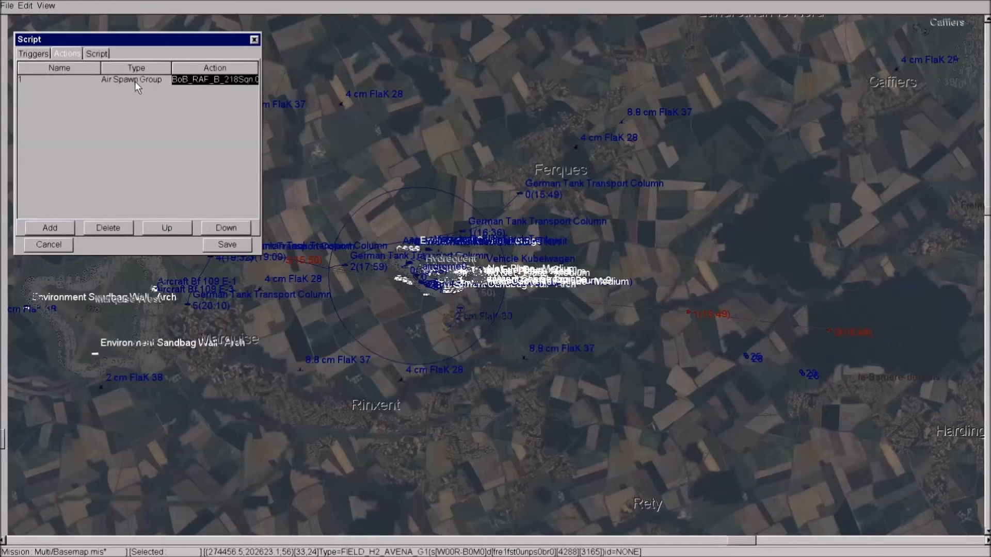
left_click(233, 241)
right_click(413, 144)
left_click(431, 130)
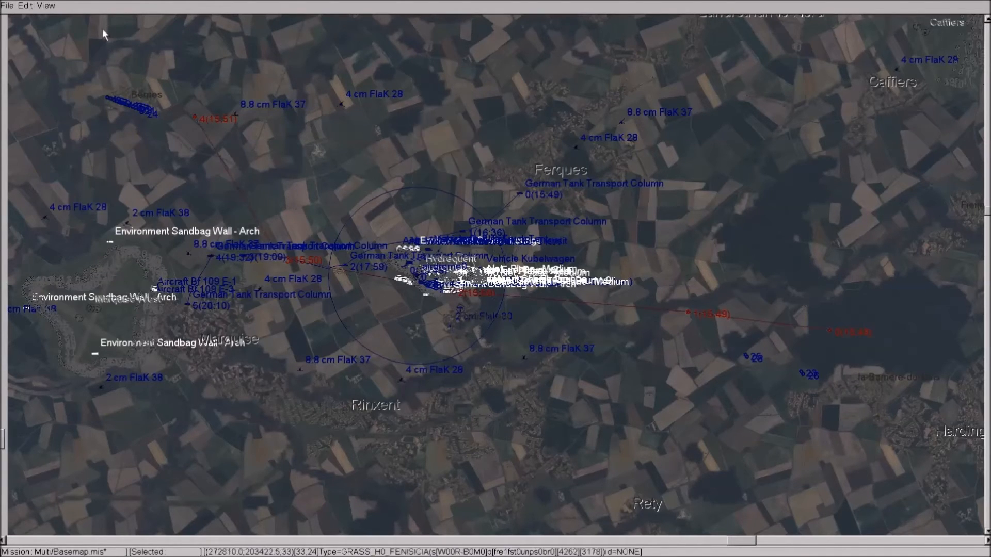
Reopen the mission script, compare the trigger and action entries once more, and save it
left_click(25, 5)
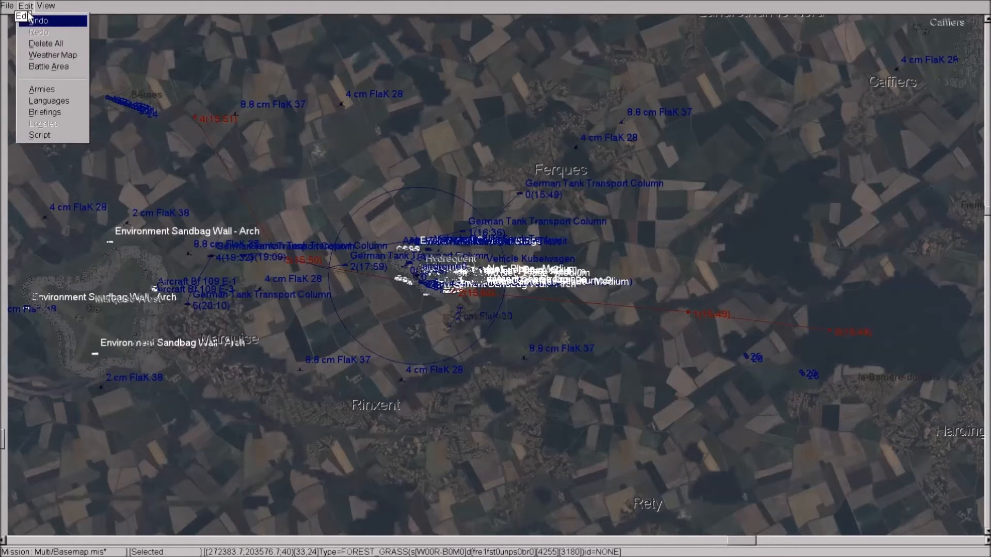
left_click(52, 136)
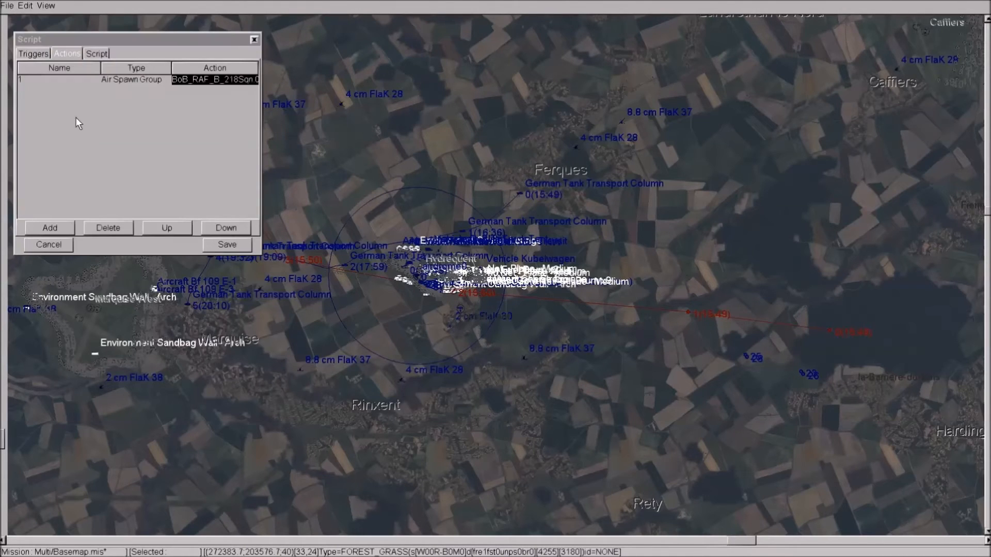
left_click(31, 52)
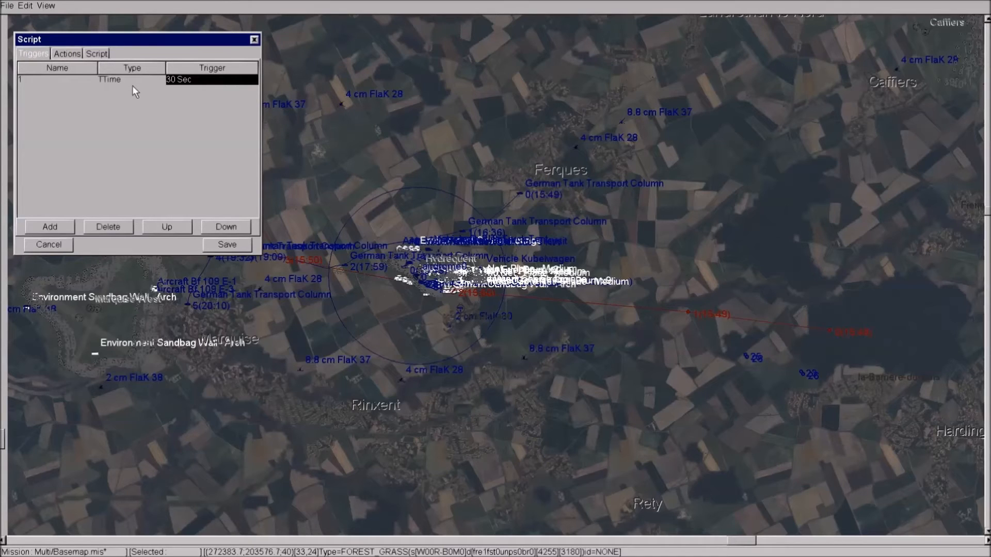
left_click(67, 54)
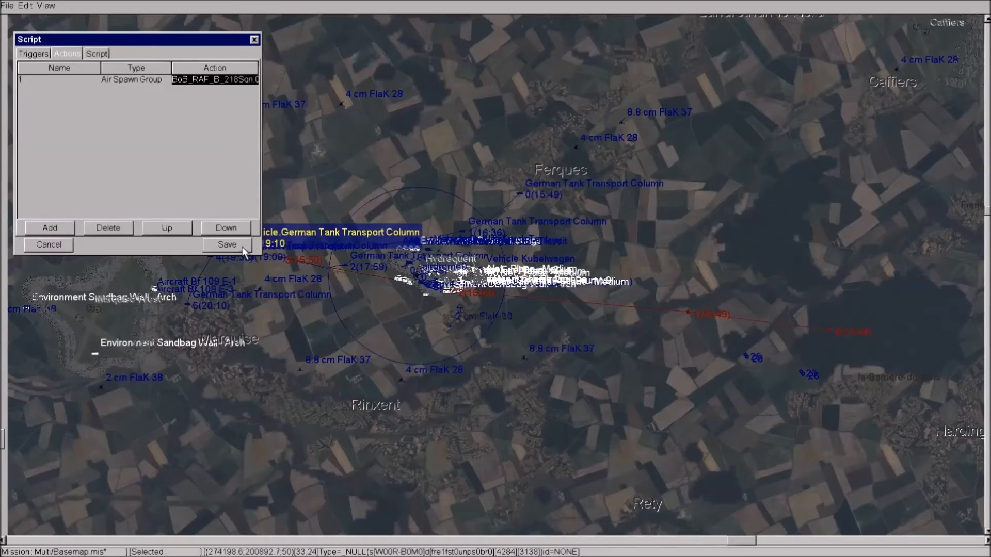
left_click(227, 245)
Open the group properties of the German fighter group just south of the Hydrequent runway
scroll(439, 274, "up", 6)
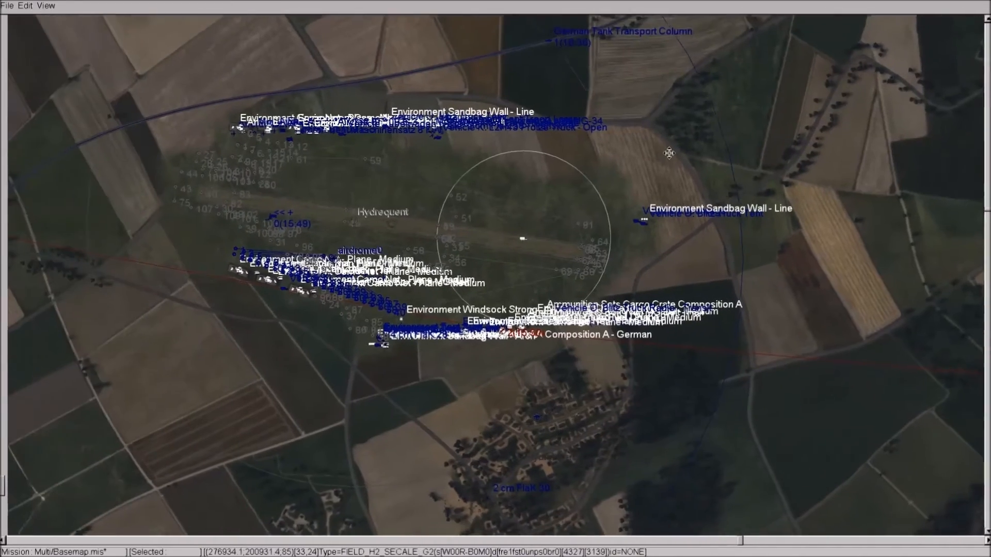
left_click_drag(670, 153, 699, 147)
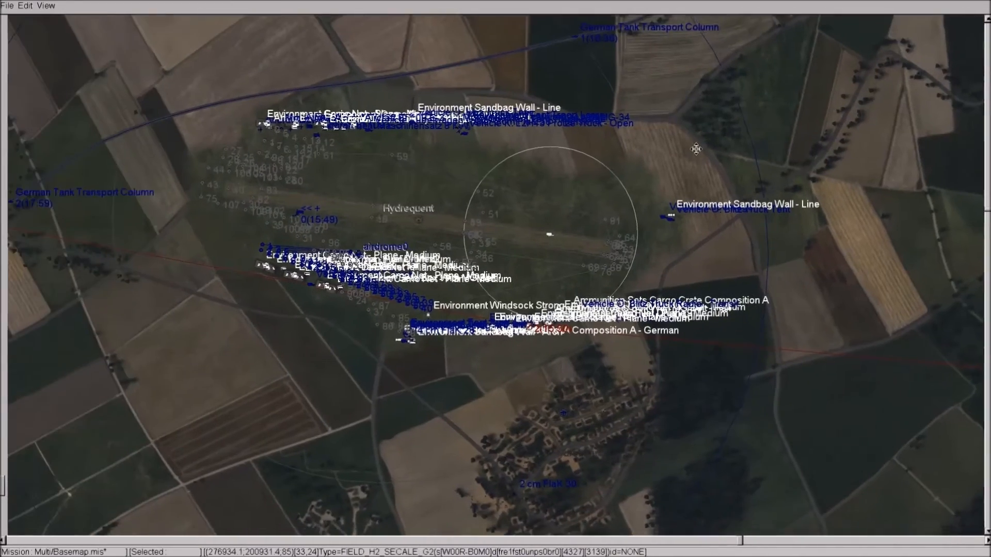
left_click_drag(368, 157, 472, 136)
scroll(423, 211, "up", 3)
left_click_drag(346, 79, 423, 232)
left_click(364, 222)
right_click(365, 218)
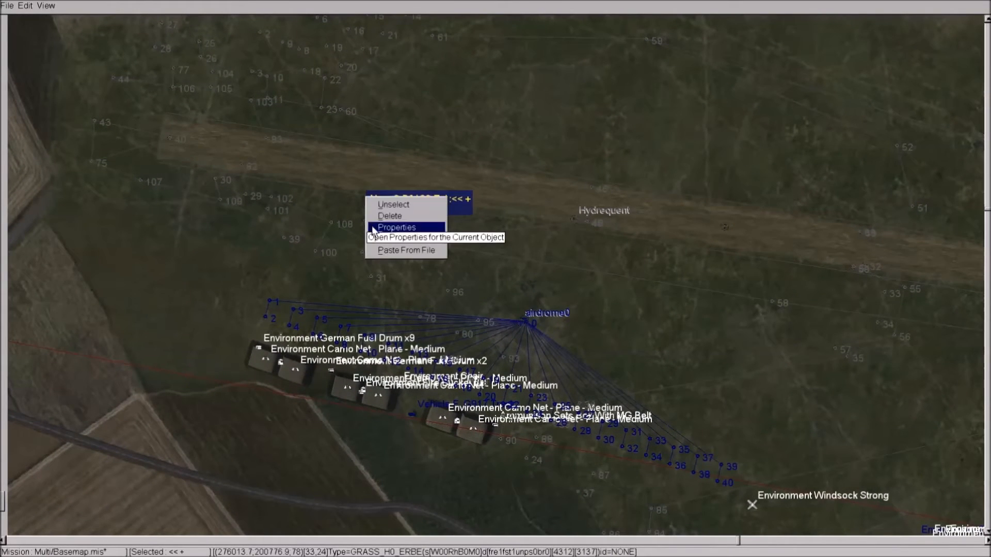
left_click(372, 228)
left_click_drag(457, 252, 633, 95)
left_click(623, 110)
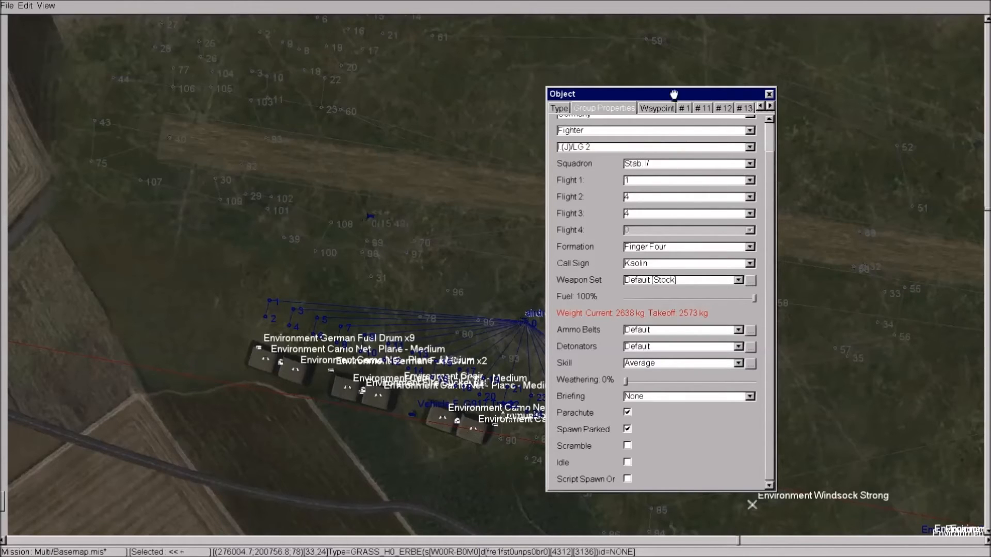
Set Flight 2 and Flight 3 of the German fighter group to 0 aircraft
left_click(749, 196)
left_click(738, 206)
left_click(749, 213)
left_click(719, 223)
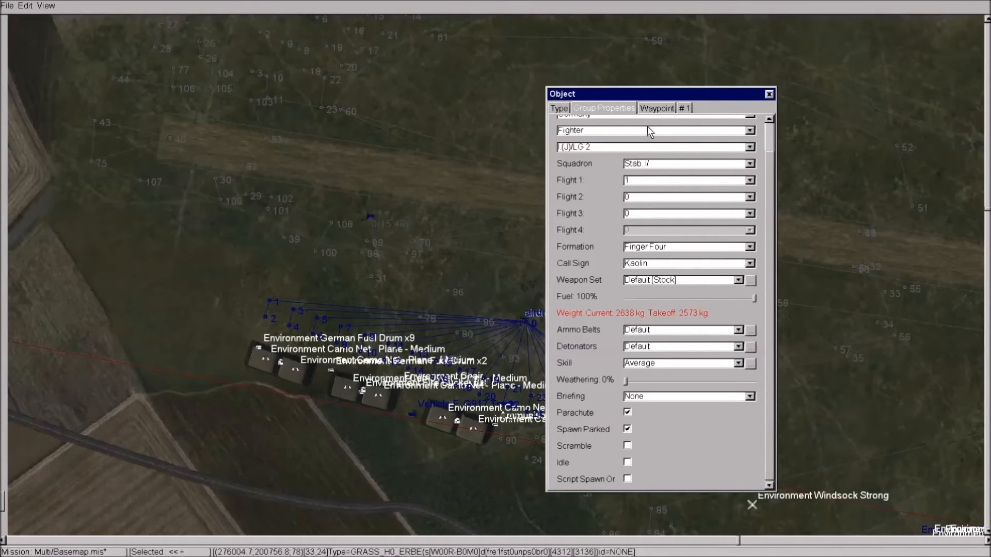
Check the fighter group's waypoint and aircraft #1 player settings, close its properties and unselect the group
left_click(651, 107)
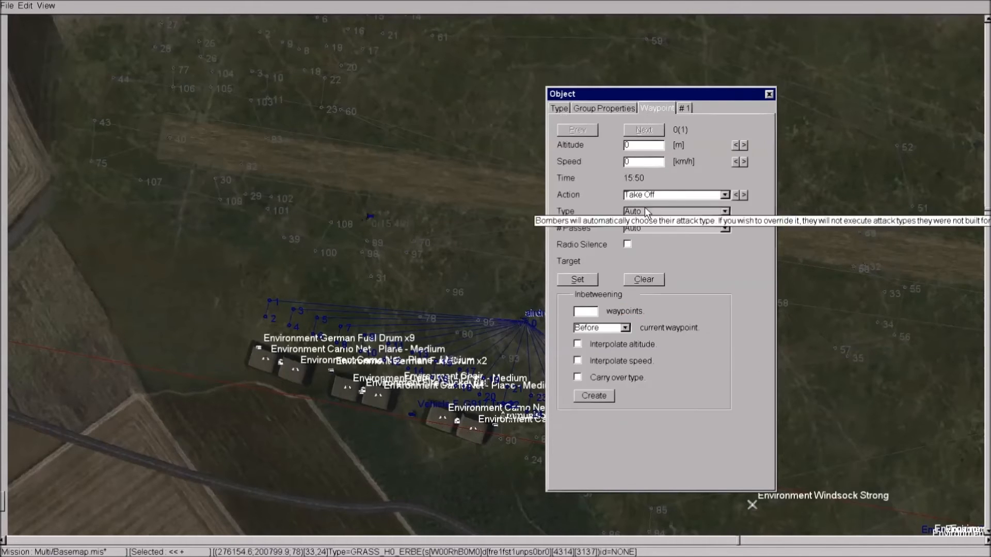
left_click(685, 107)
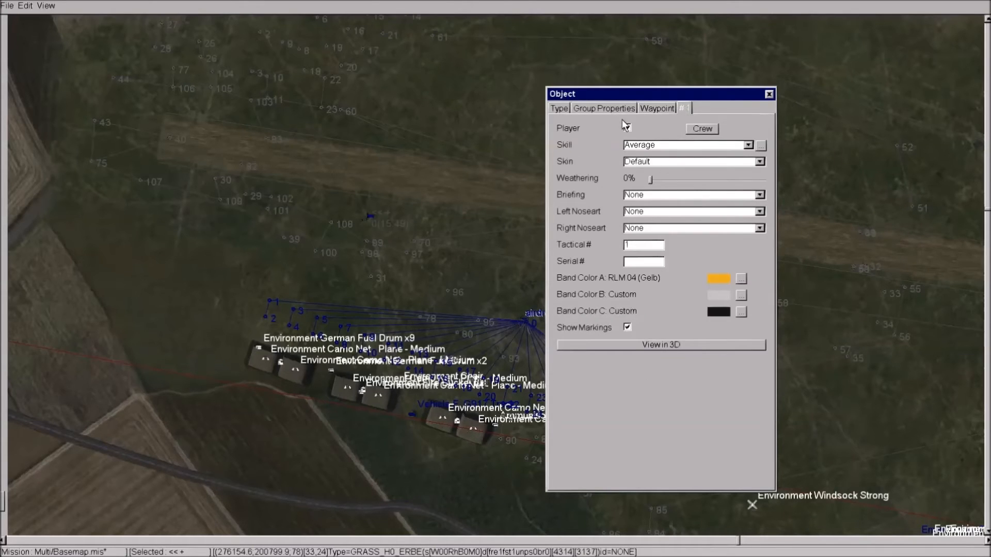
left_click(769, 95)
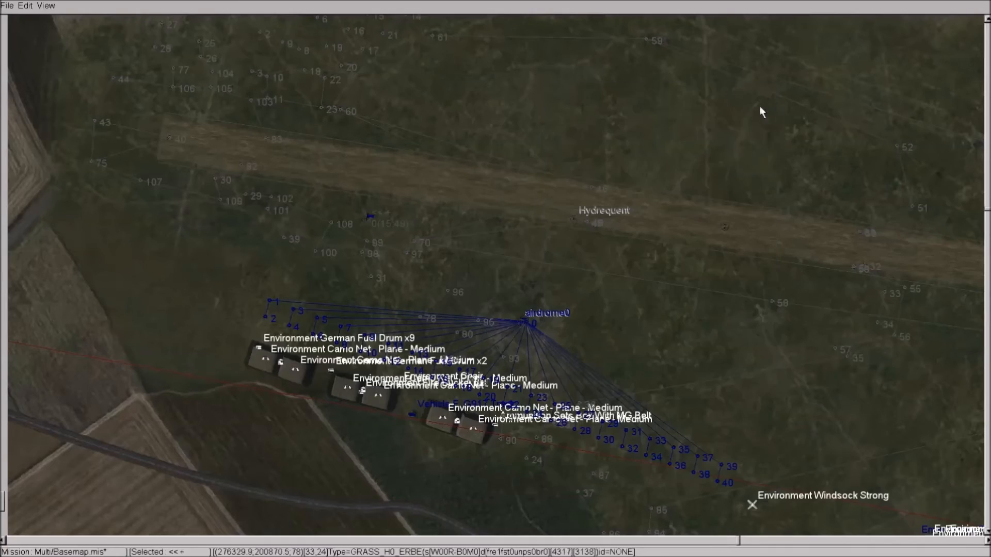
right_click(768, 98)
left_click(756, 119)
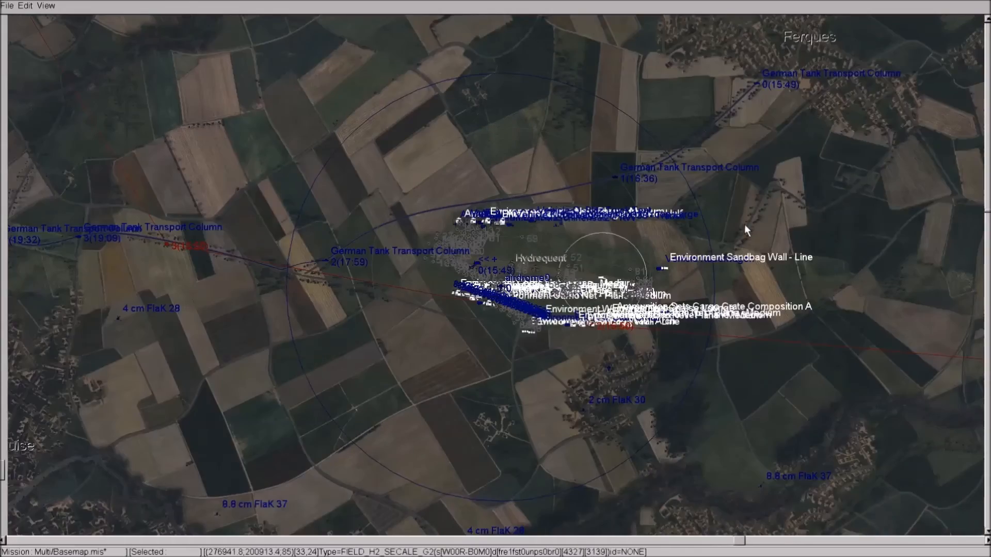
Run the mission, speed time up to x2 until the bombers spawn, return to normal speed and view them in flight
scroll(745, 225, "down", 3)
left_click(7, 5)
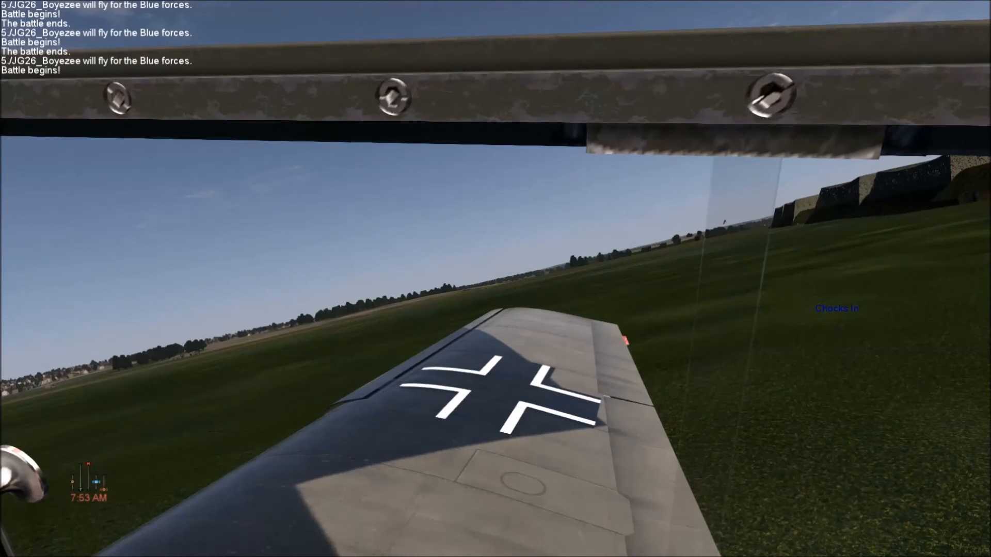
key("equal")
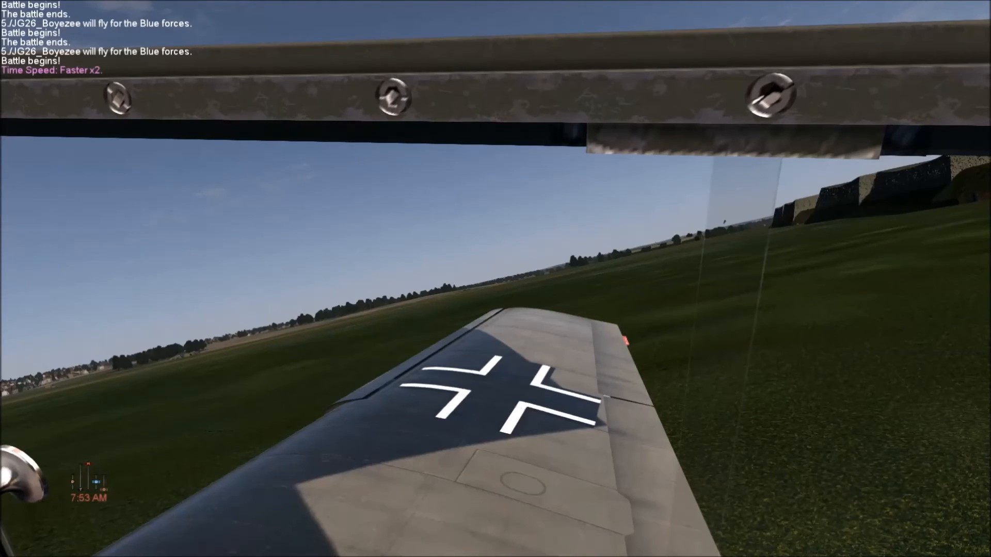
key("[")
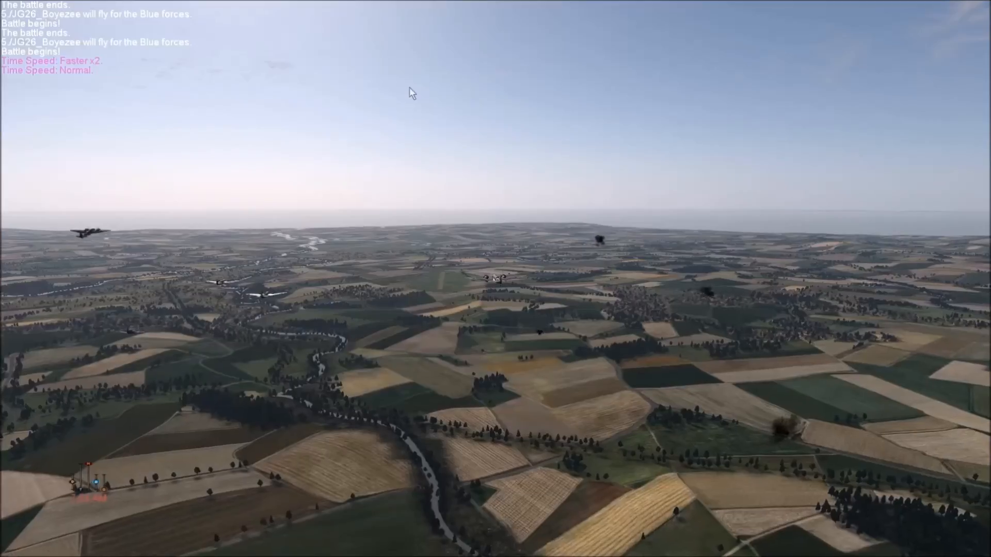
key("F10")
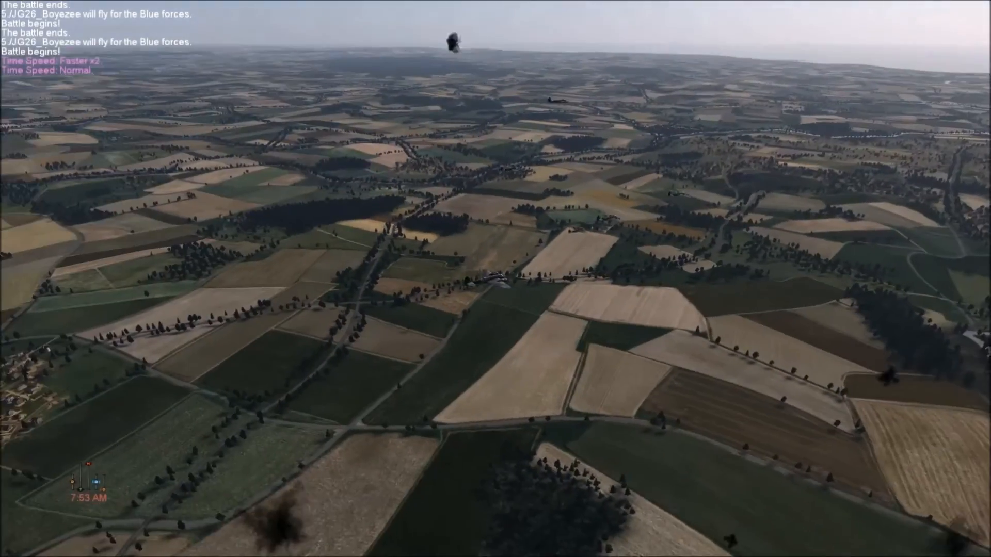